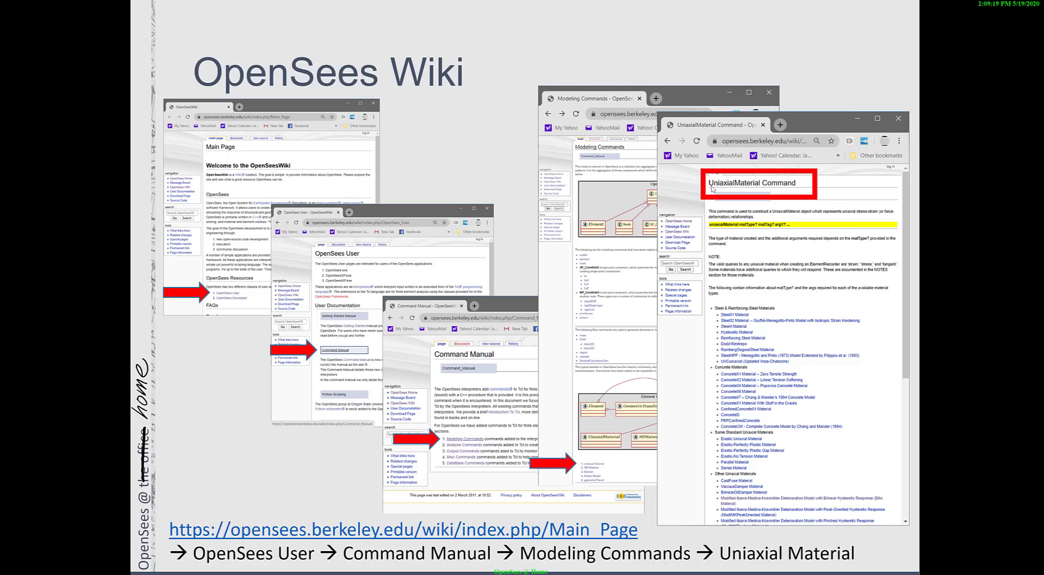
Advance the slideshow past the OpenSees Wiki slide to the uniaxial materials list
{"action": "key", "text": "Right"}
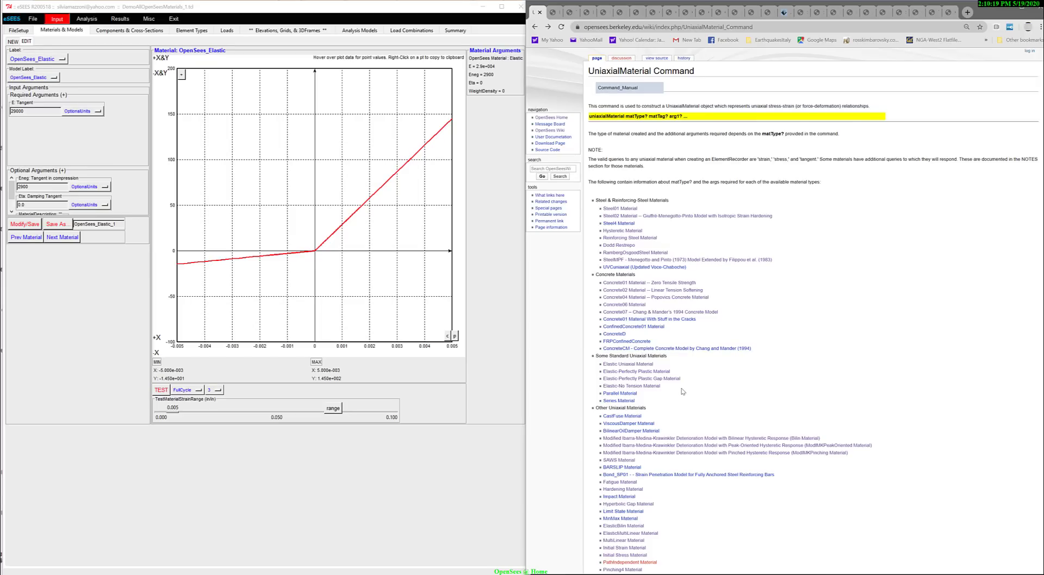
Open the Elastic Uniaxial Material wiki page and enlarge its text
{"action": "left_click", "coordinate": [641, 365]}
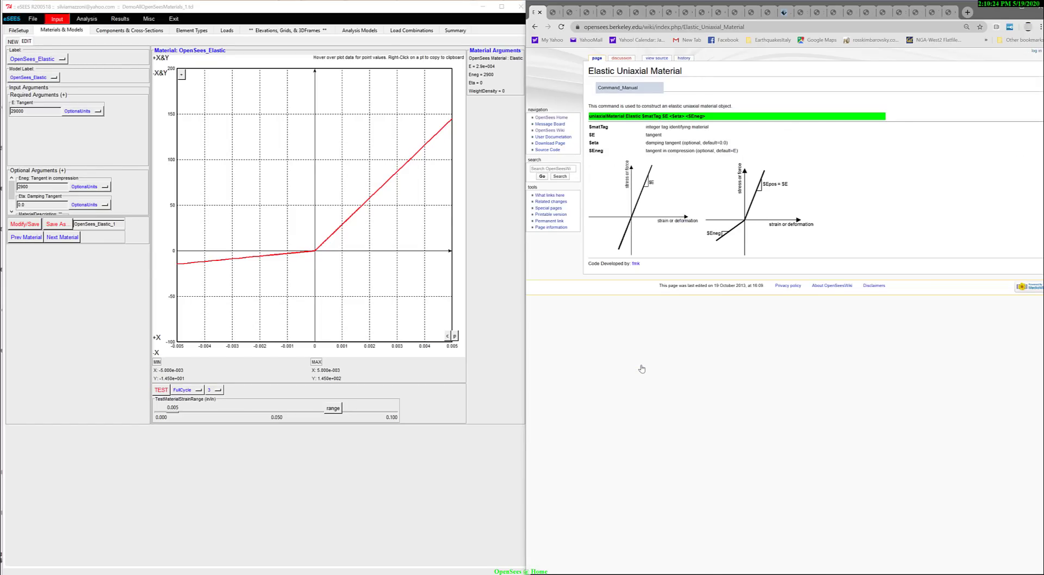
{"action": "key", "text": "ctrl+plus"}
{"action": "key", "text": "ctrl+plus"}
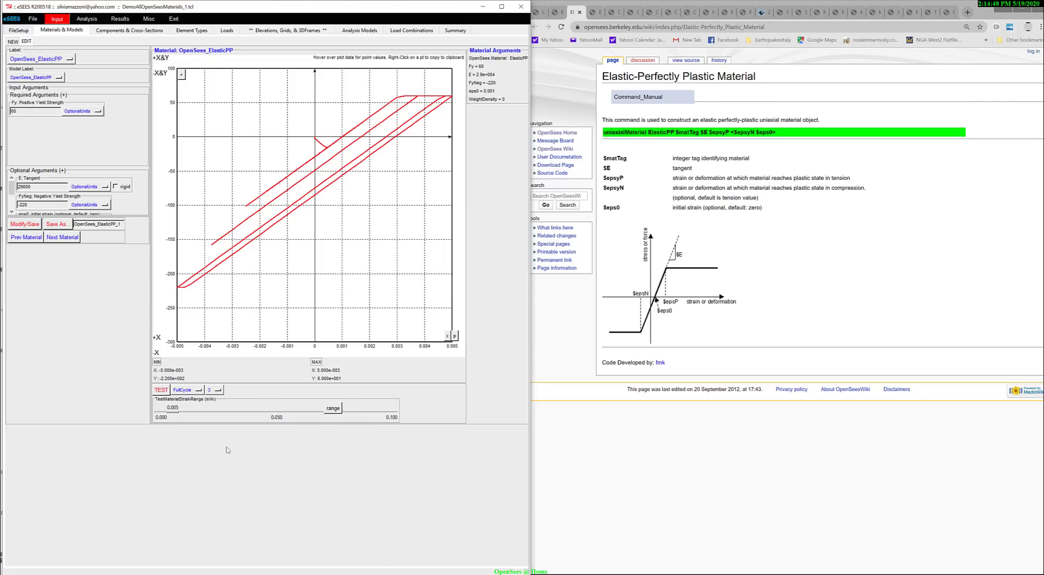
Rerun the ElasticPP cyclic test at 0.022 strain, then scroll the ElasticPPGap wiki page
{"action": "left_click_drag", "start_coordinate": [173, 412], "coordinate": [212, 415]}
{"action": "left_click", "coordinate": [162, 390]}
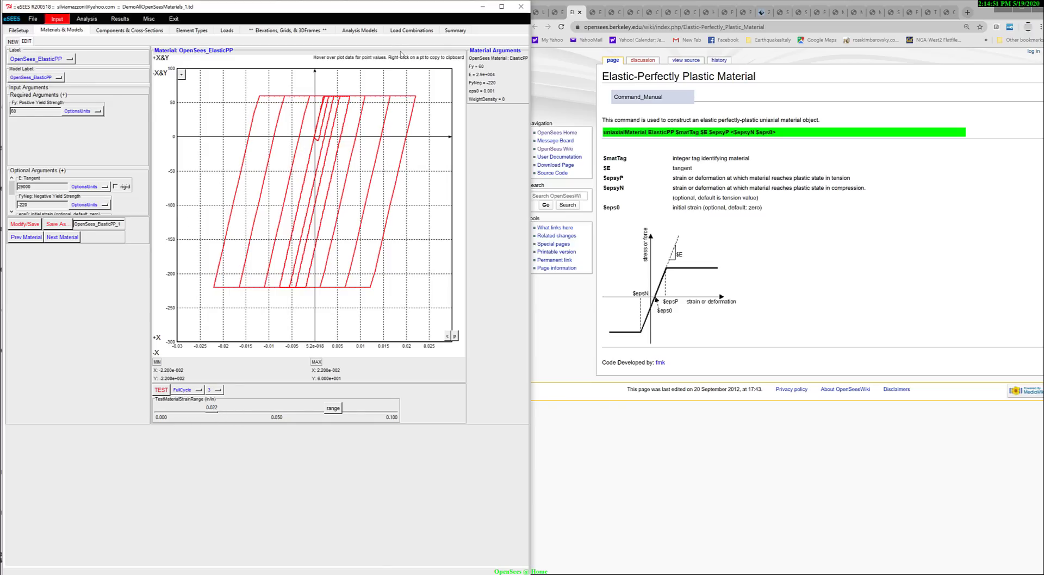
{"action": "mouse_move", "coordinate": [293, 226]}
{"action": "mouse_move", "coordinate": [325, 97]}
{"action": "mouse_move", "coordinate": [282, 287]}
{"action": "scroll", "coordinate": [42, 198], "scroll_direction": "down", "scroll_amount": 2}
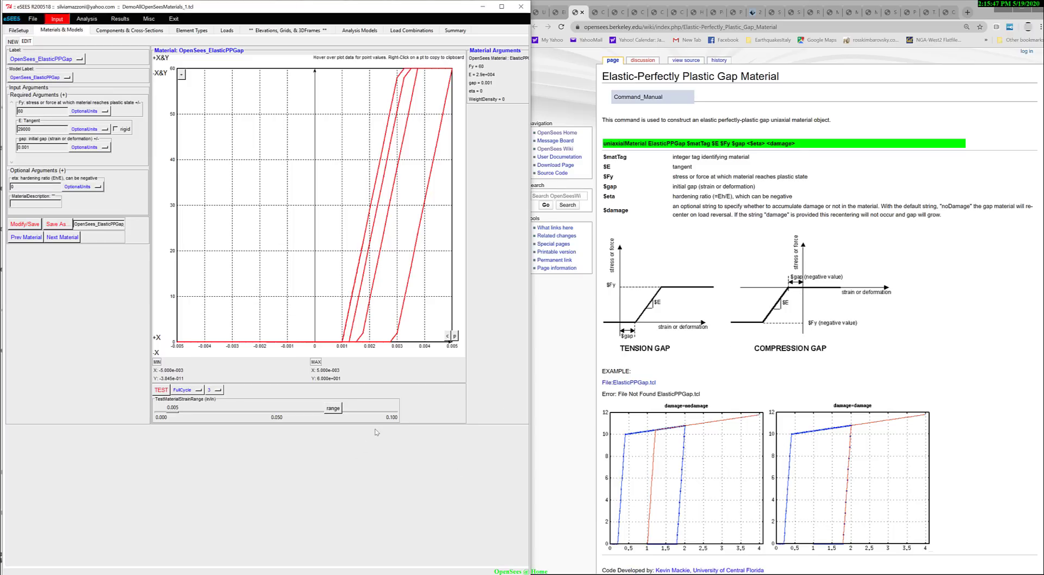
Test the gap material at ±0.009 strain, then widen to ±0.019 and rerun
{"action": "left_click_drag", "start_coordinate": [172, 412], "coordinate": [182, 411]}
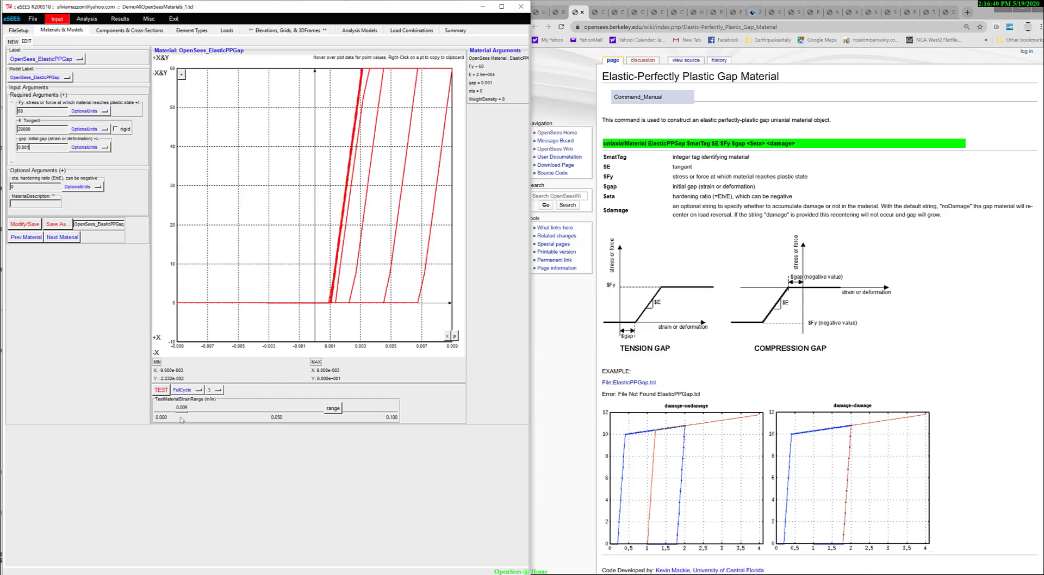
{"action": "left_click_drag", "start_coordinate": [181, 409], "coordinate": [205, 409]}
{"action": "left_click", "coordinate": [161, 391]}
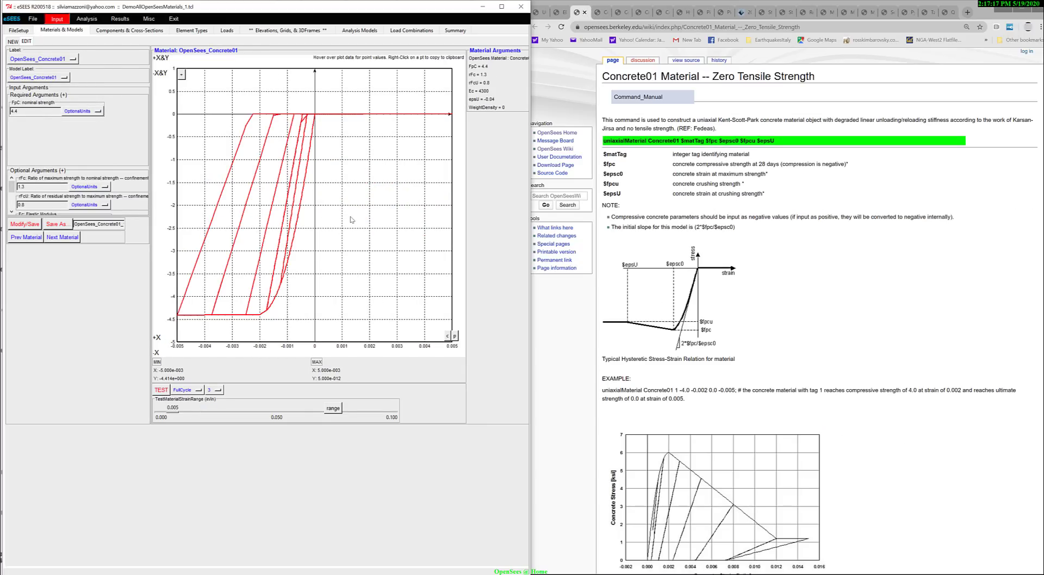
Widen the Concrete01 test strain range to 0.020 and reveal its optional concrete arguments
{"action": "left_click", "coordinate": [15, 61]}
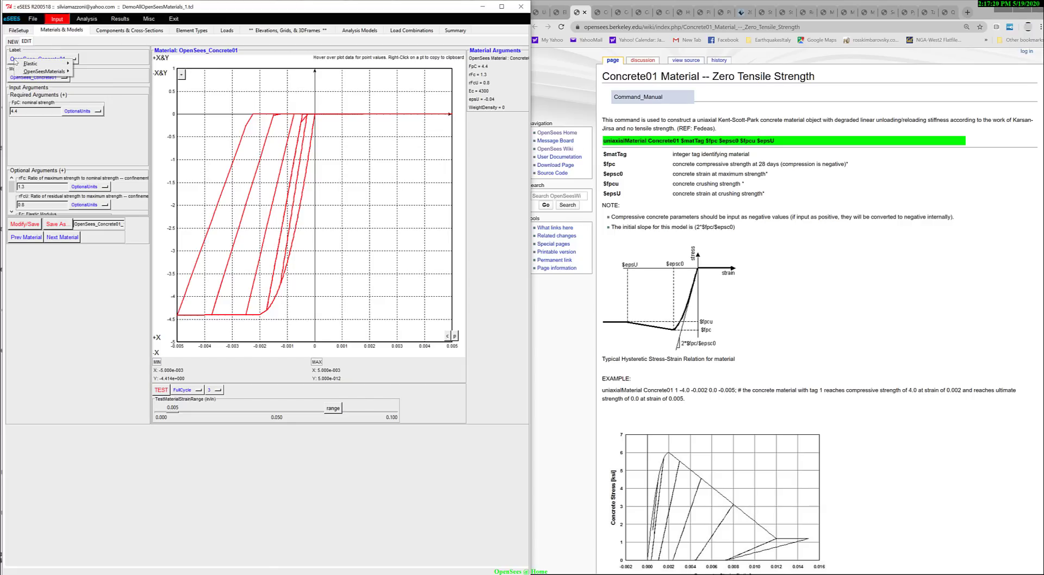
{"action": "left_click", "coordinate": [508, 274]}
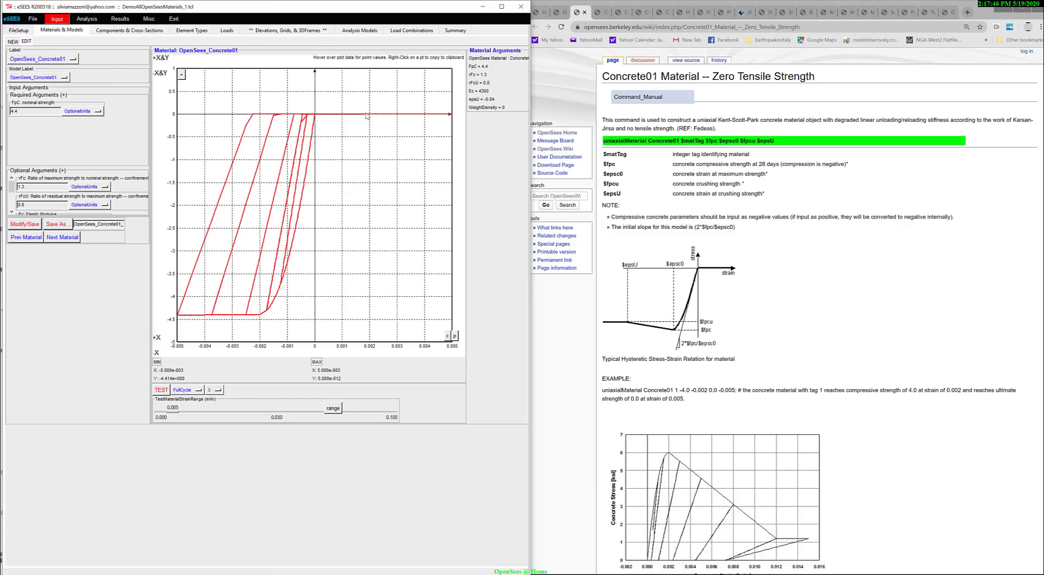
{"action": "left_click", "coordinate": [165, 412]}
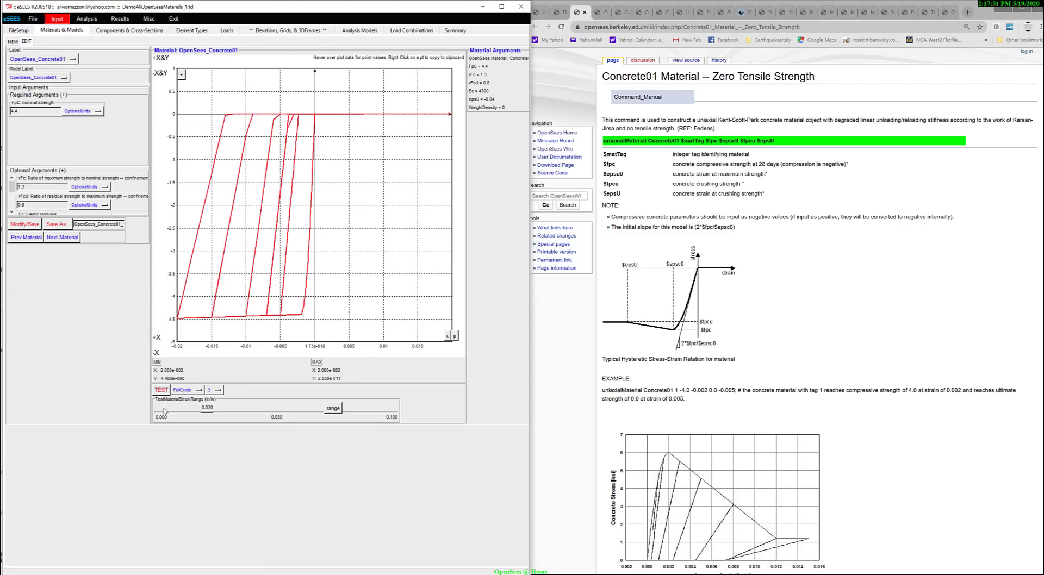
{"action": "left_click", "coordinate": [39, 204]}
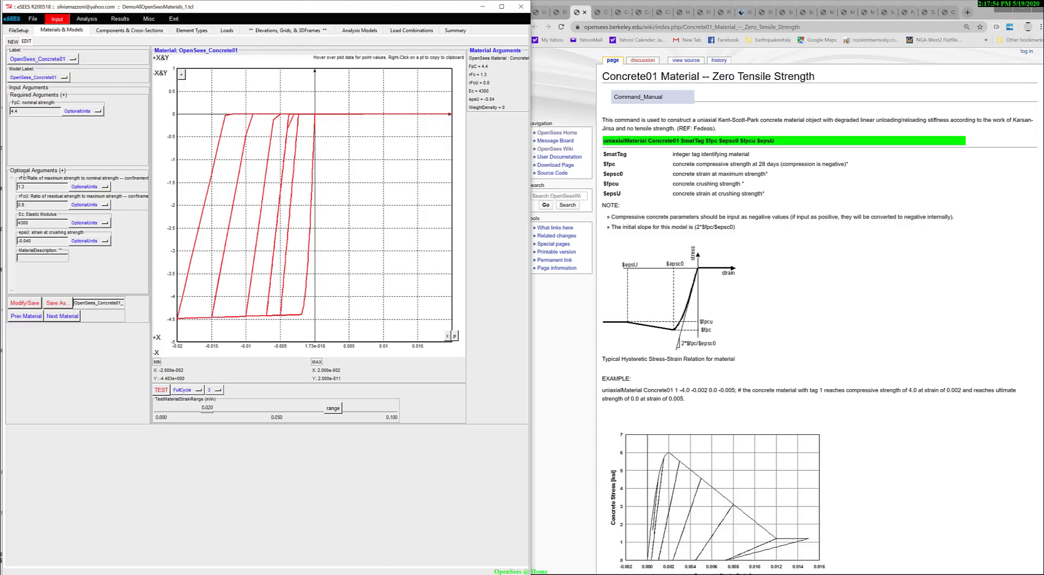
{"action": "key", "text": "BackSpace"}
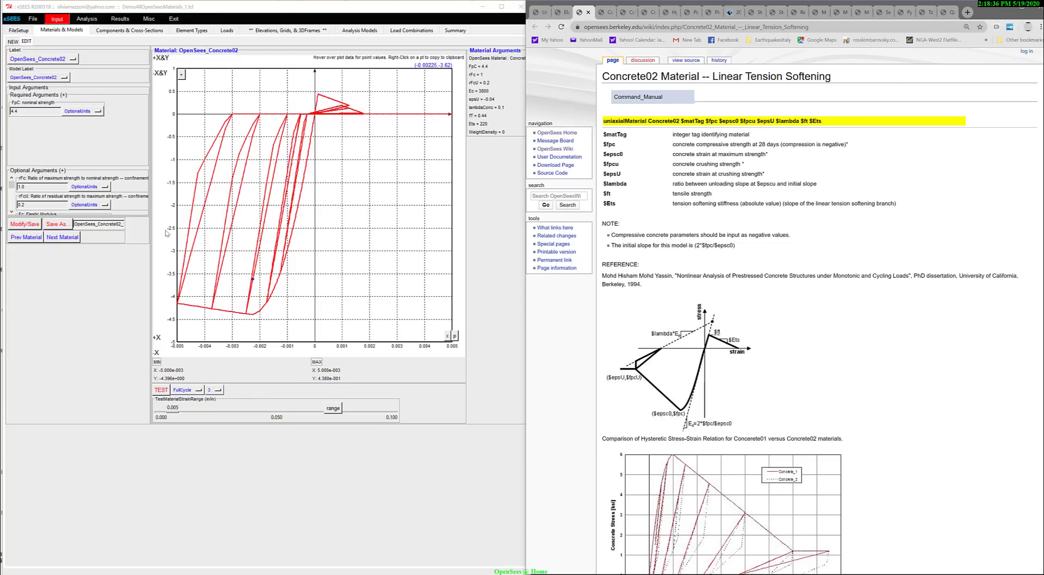
Change Concrete02's strain at crushing strength epsU to -0.004
{"action": "left_click", "coordinate": [25, 188]}
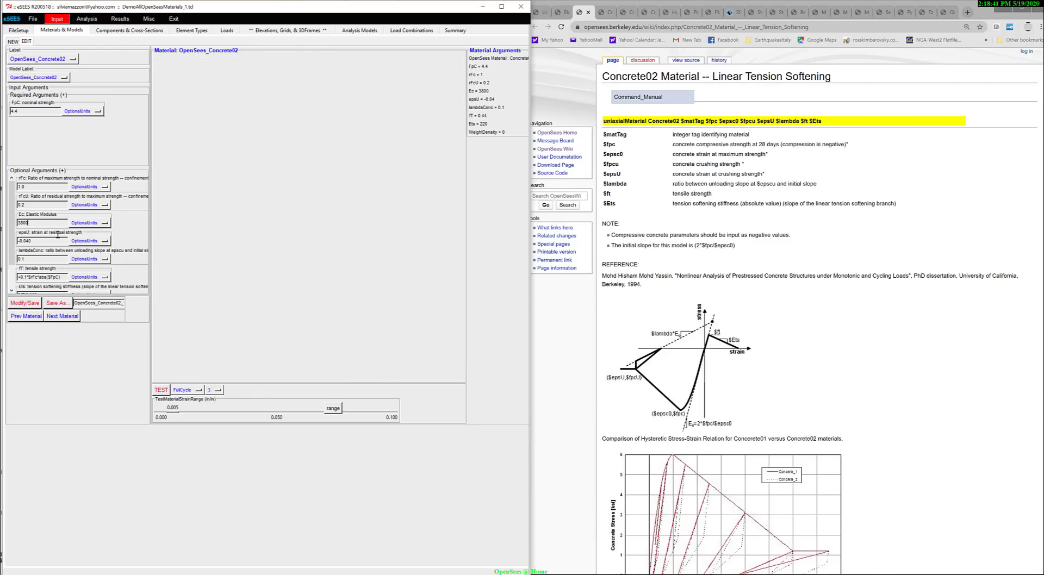
{"action": "left_click", "coordinate": [26, 241]}
{"action": "type", "text": "0"}
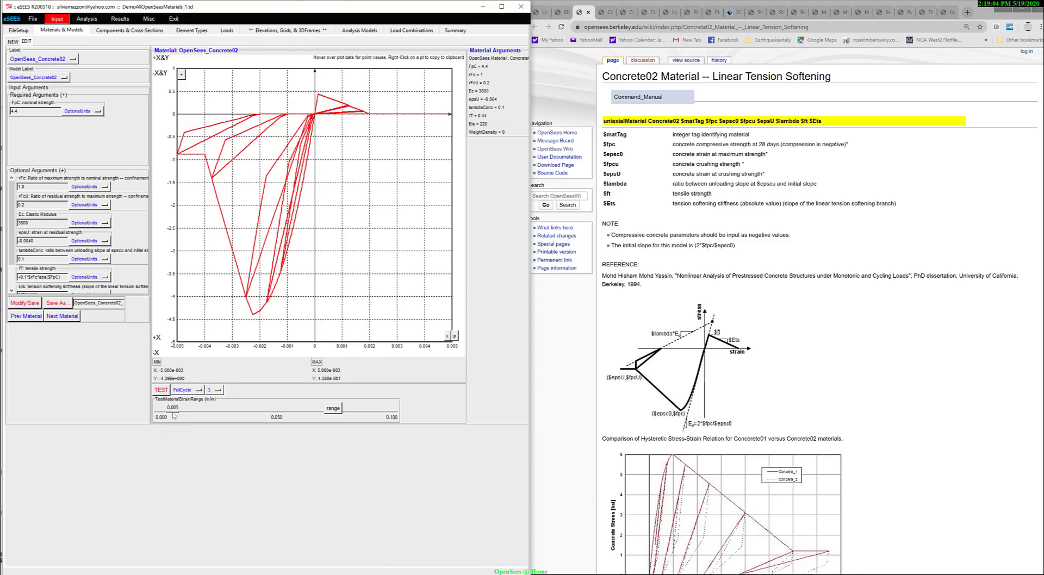
Rerun the Concrete02 cyclic test at ±0.013 strain, then at ±0.003
{"action": "left_click_drag", "start_coordinate": [173, 416], "coordinate": [191, 416]}
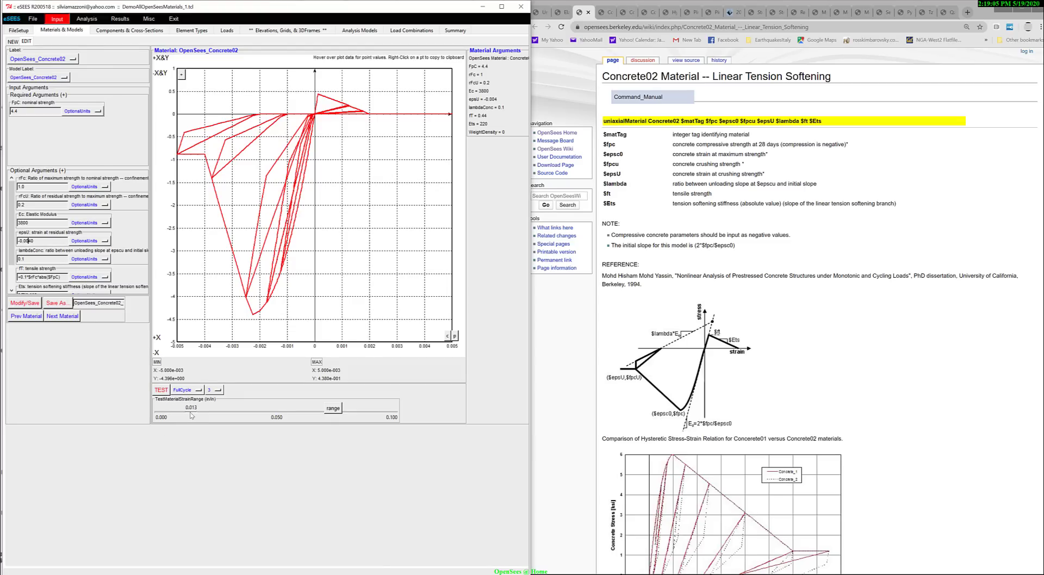
{"action": "left_click", "coordinate": [162, 390]}
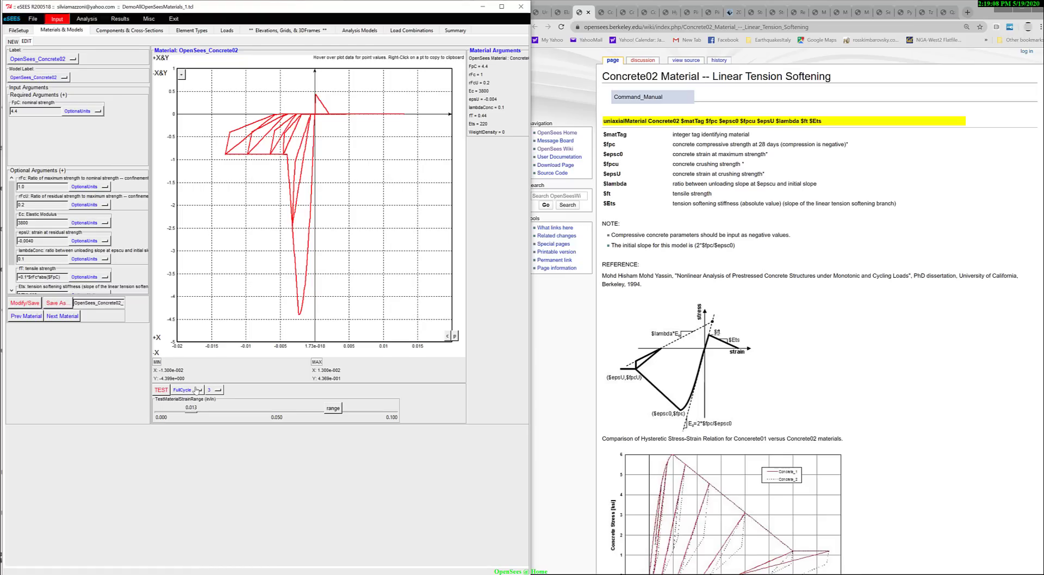
{"action": "left_click_drag", "start_coordinate": [191, 416], "coordinate": [169, 416]}
{"action": "left_click", "coordinate": [162, 390]}
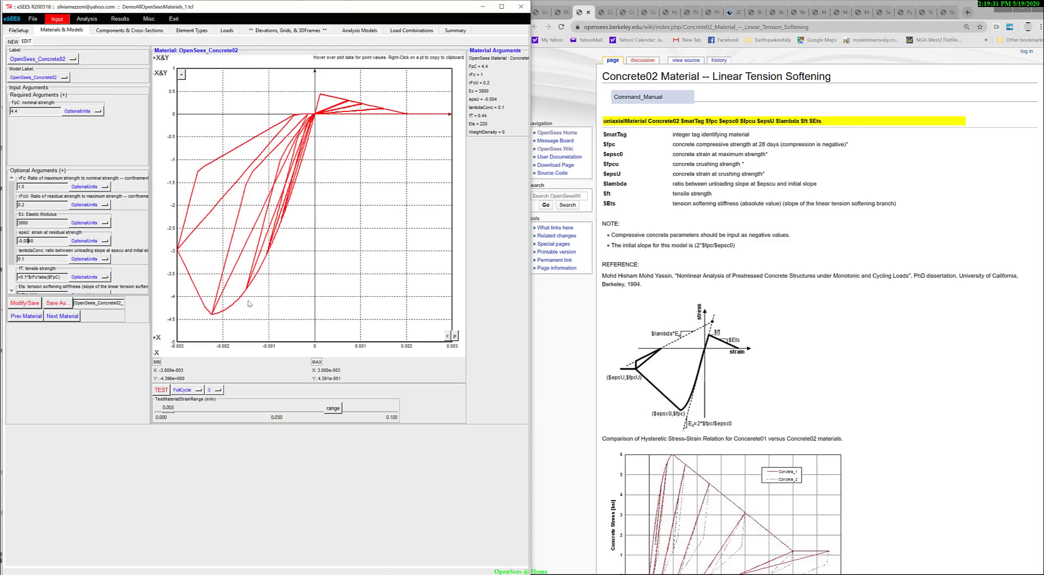
{"action": "mouse_move", "coordinate": [317, 115]}
{"action": "mouse_move", "coordinate": [297, 184]}
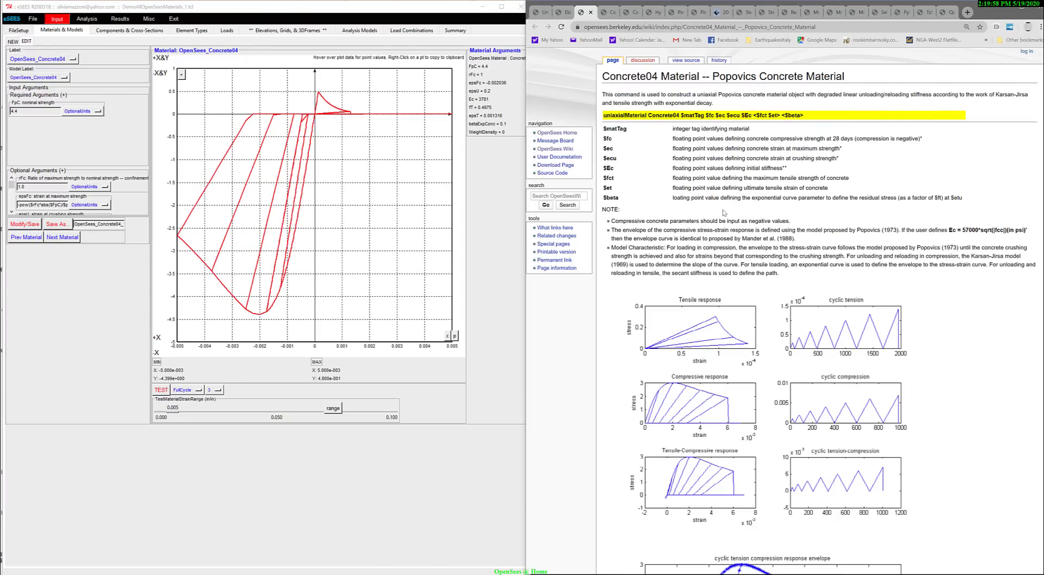
Set Concrete04's epsU to 0.52 and rerun its cyclic test to ±0.028 strain
{"action": "scroll", "coordinate": [724, 213], "scroll_direction": "down", "scroll_amount": 3}
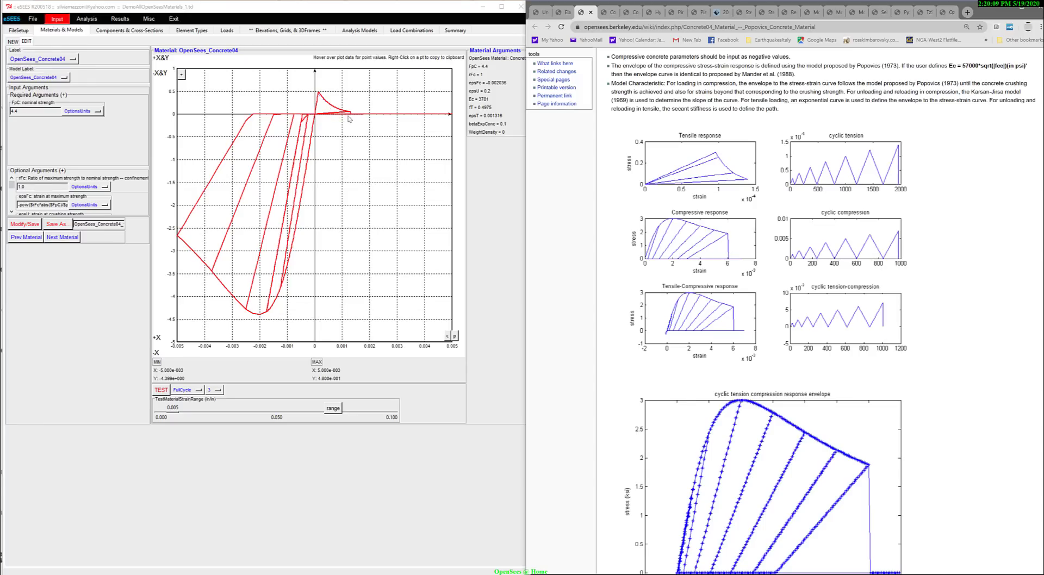
{"action": "scroll", "coordinate": [763, 191], "scroll_direction": "up", "scroll_amount": 3}
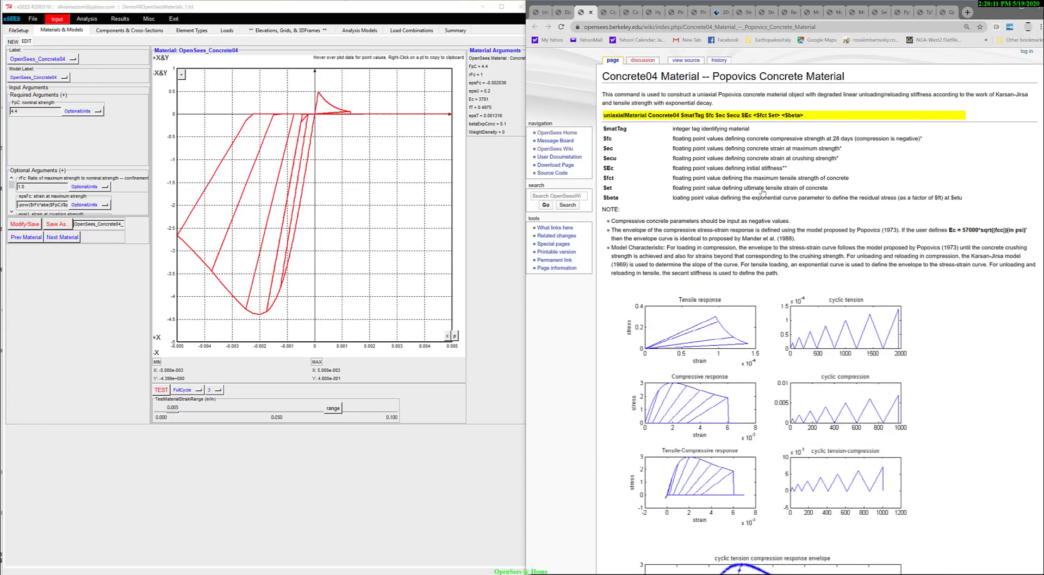
{"action": "scroll", "coordinate": [763, 191], "scroll_direction": "down", "scroll_amount": 5}
{"action": "scroll", "coordinate": [763, 192], "scroll_direction": "up", "scroll_amount": 5}
{"action": "left_click", "coordinate": [24, 171]}
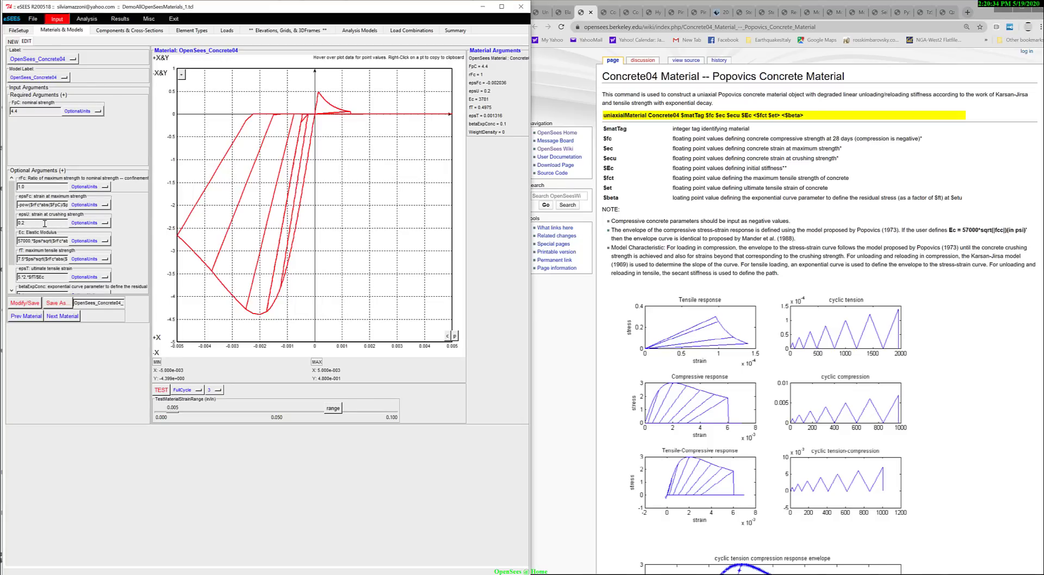
{"action": "type", "text": "5"}
{"action": "left_click_drag", "start_coordinate": [172, 412], "coordinate": [226, 412]}
{"action": "left_click", "coordinate": [161, 390]}
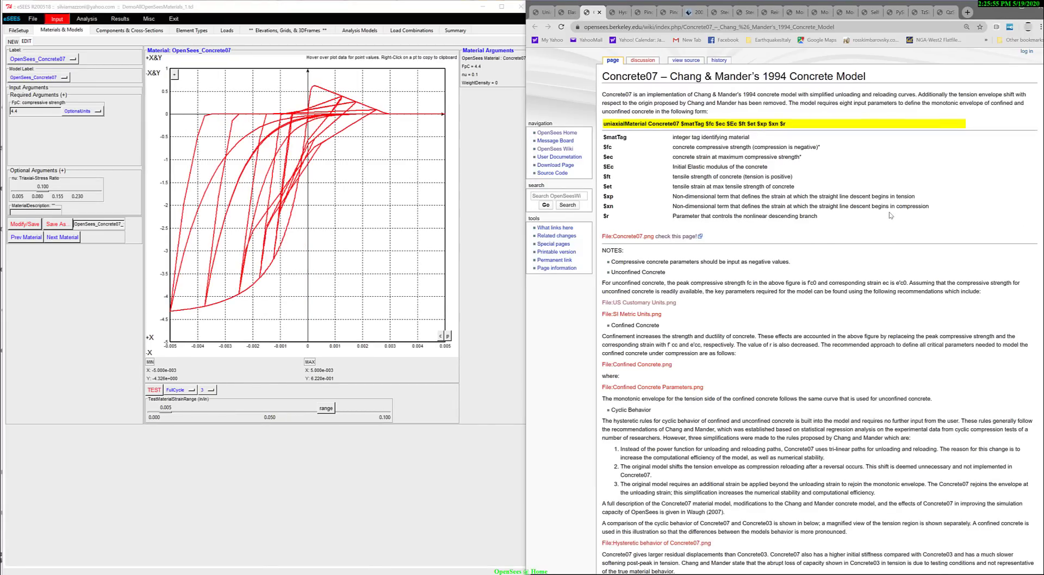
Rerun the Concrete07 cyclic test over a ±0.019 strain range
{"action": "scroll", "coordinate": [891, 216], "scroll_direction": "down", "scroll_amount": 15}
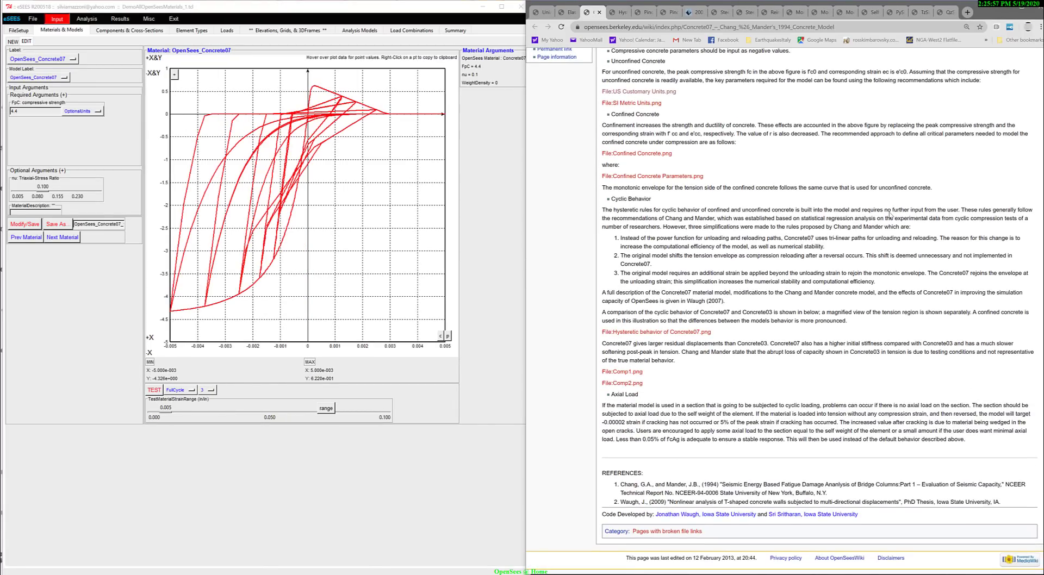
{"action": "scroll", "coordinate": [891, 216], "scroll_direction": "up", "scroll_amount": 15}
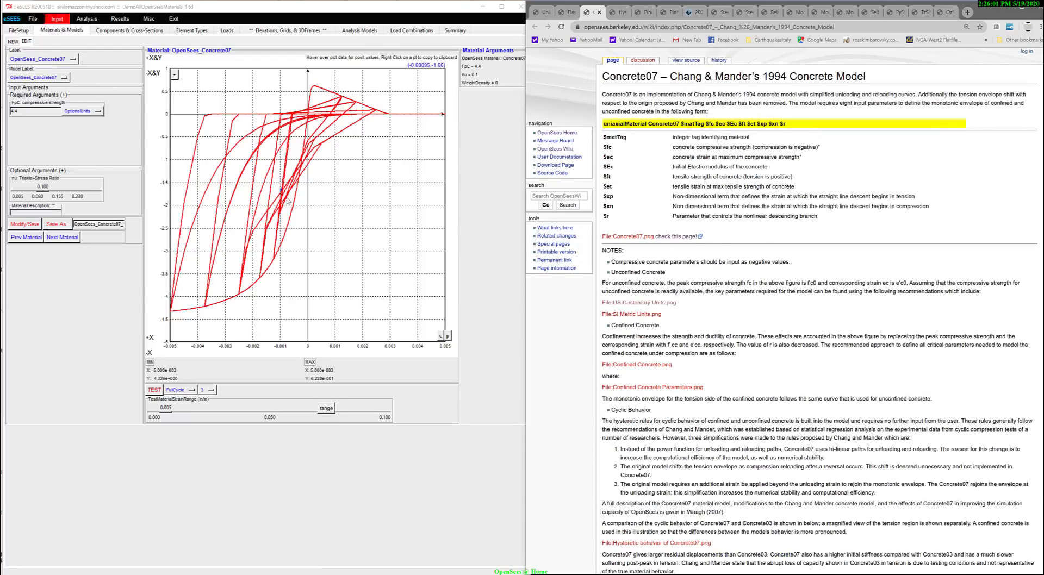
{"action": "left_click", "coordinate": [166, 414]}
{"action": "left_click_drag", "start_coordinate": [166, 412], "coordinate": [198, 412]}
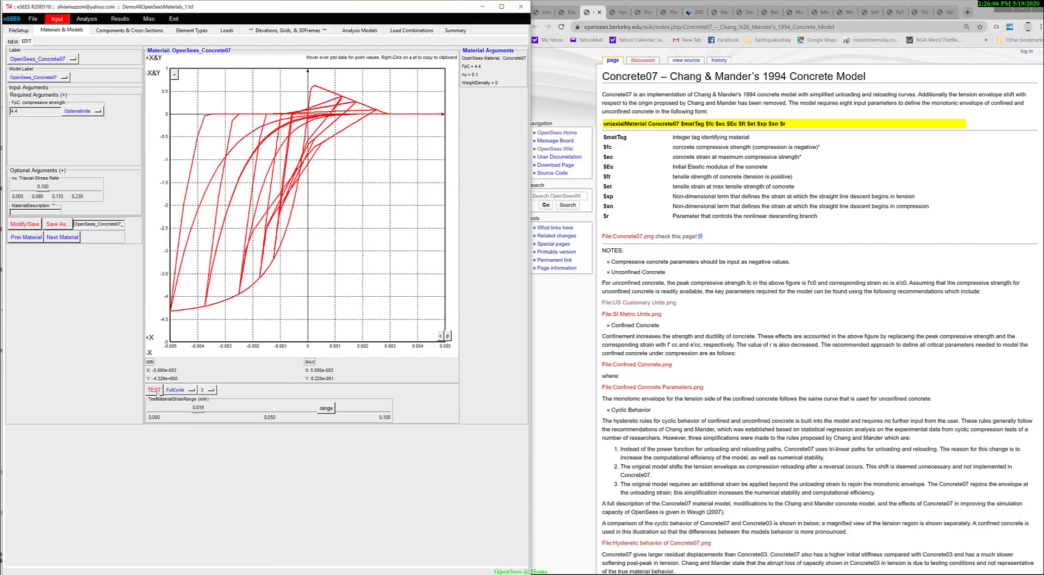
{"action": "left_click", "coordinate": [154, 391]}
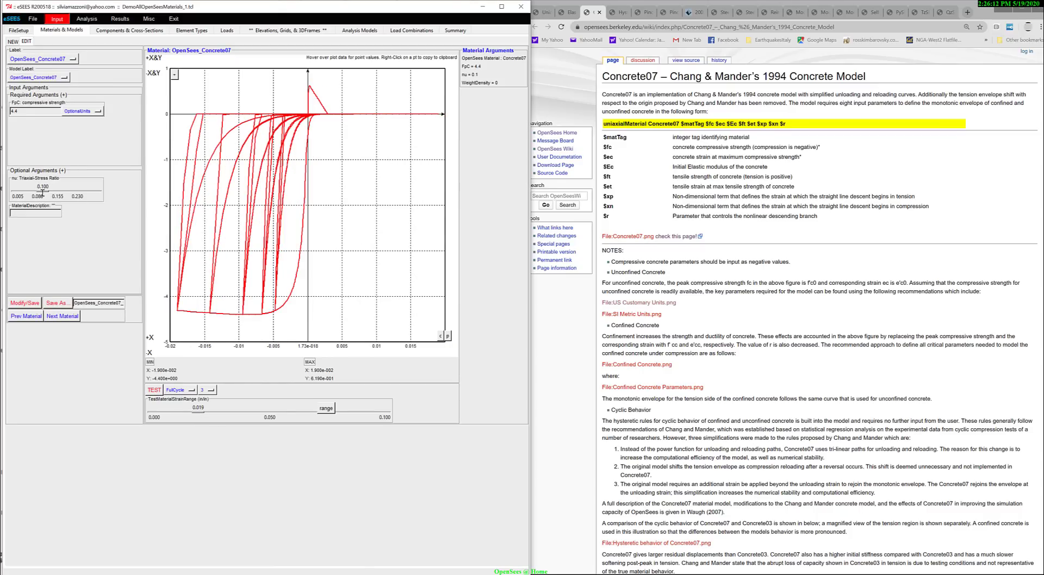
Raise Concrete07's triaxial-stress ratio nu to 0.135 and rerun the test
{"action": "left_click_drag", "start_coordinate": [42, 192], "coordinate": [23, 193]}
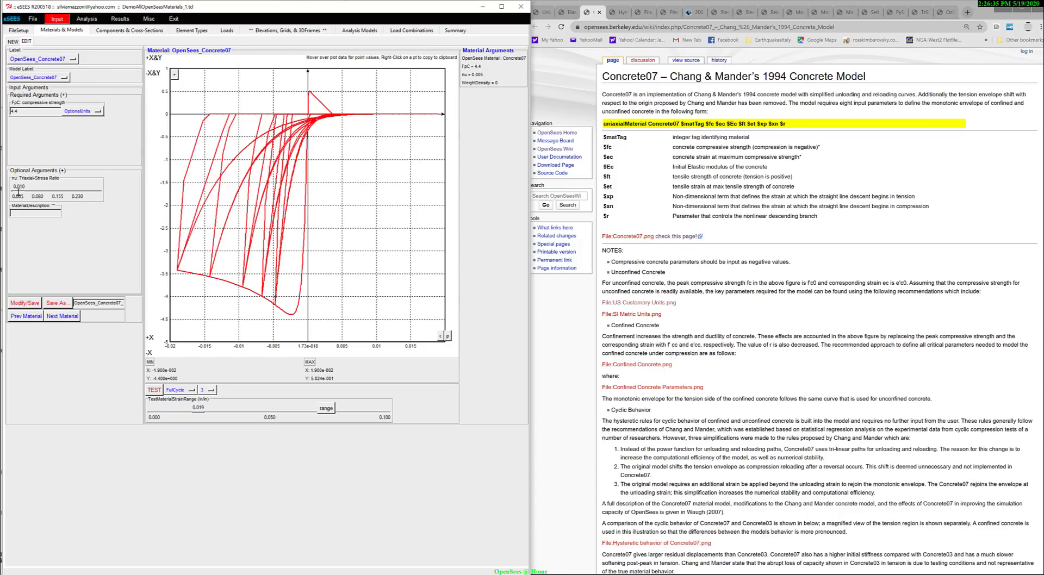
{"action": "left_click_drag", "start_coordinate": [18, 191], "coordinate": [107, 193]}
{"action": "left_click", "coordinate": [154, 390]}
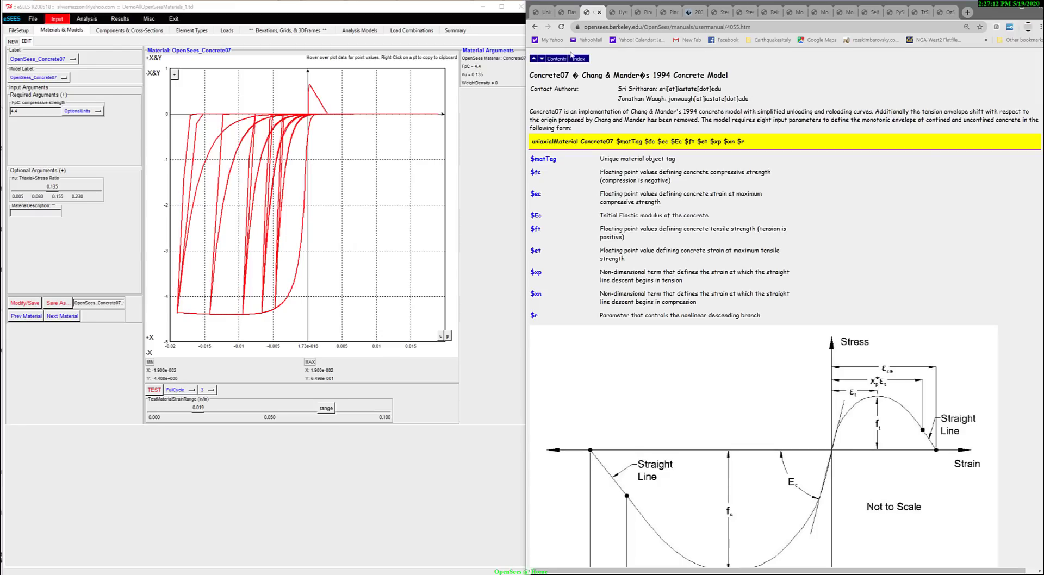
Return to the Concrete07 wiki page and scroll through its user-manual page with figures
{"action": "left_click", "coordinate": [535, 27]}
{"action": "left_click", "coordinate": [699, 237]}
{"action": "scroll", "coordinate": [749, 241], "scroll_direction": "down", "scroll_amount": 20}
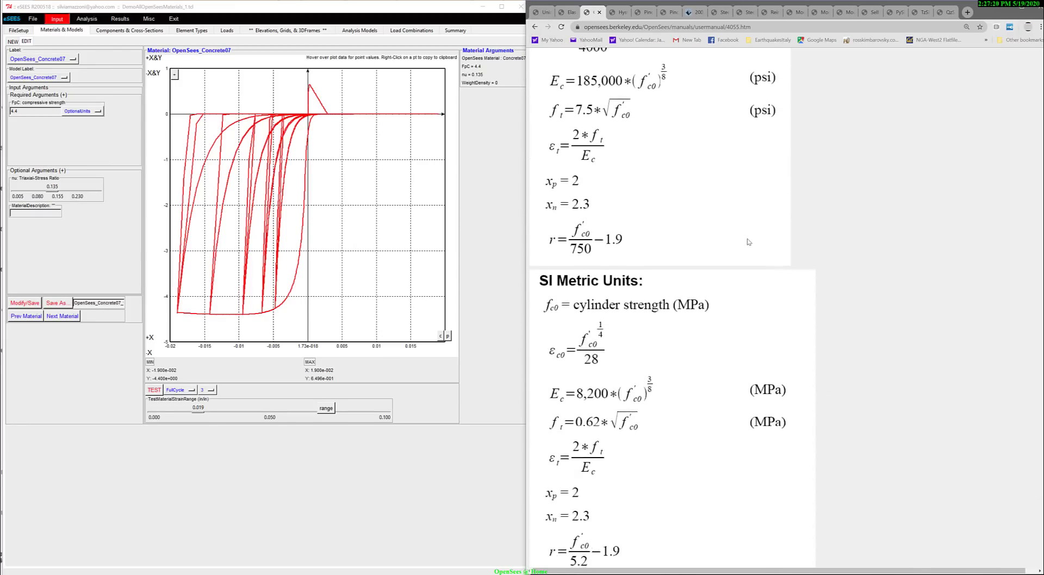
{"action": "scroll", "coordinate": [749, 241], "scroll_direction": "down", "scroll_amount": 20}
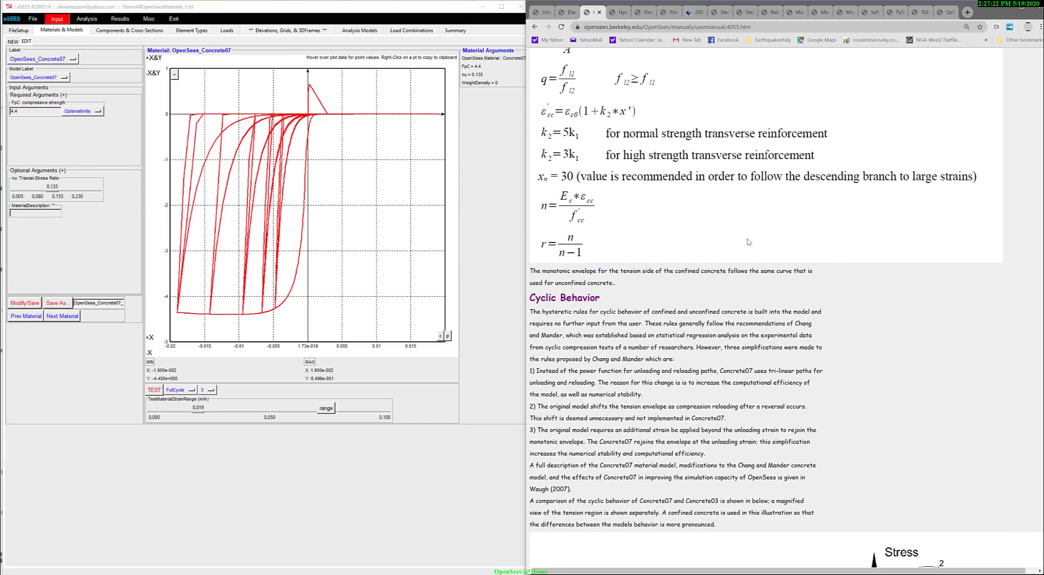
{"action": "scroll", "coordinate": [748, 242], "scroll_direction": "down", "scroll_amount": 1}
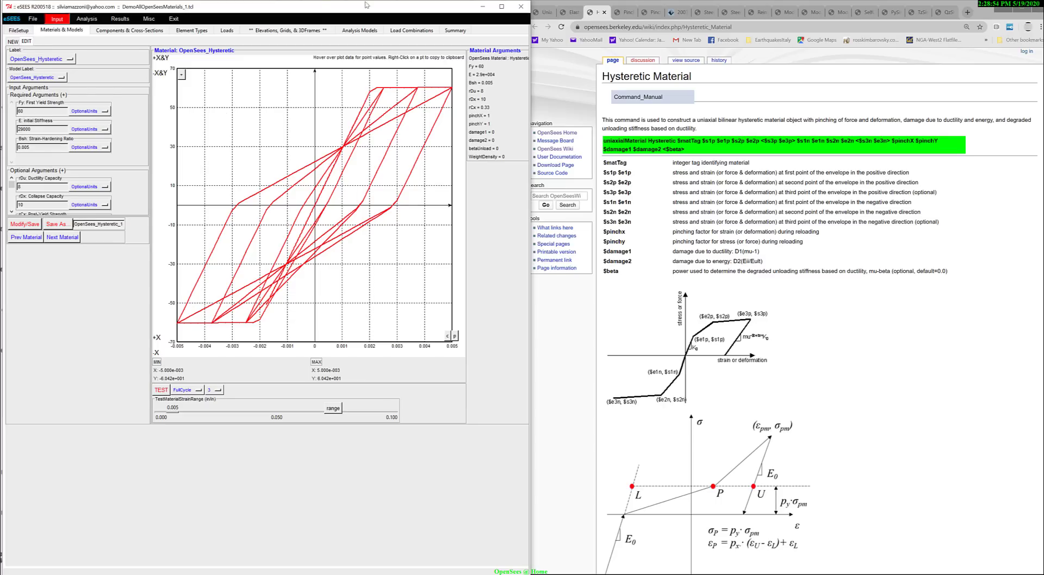
Expand the Hysteretic pinching optional arguments and raise the test strain range to 0.095
{"action": "left_click", "coordinate": [735, 211]}
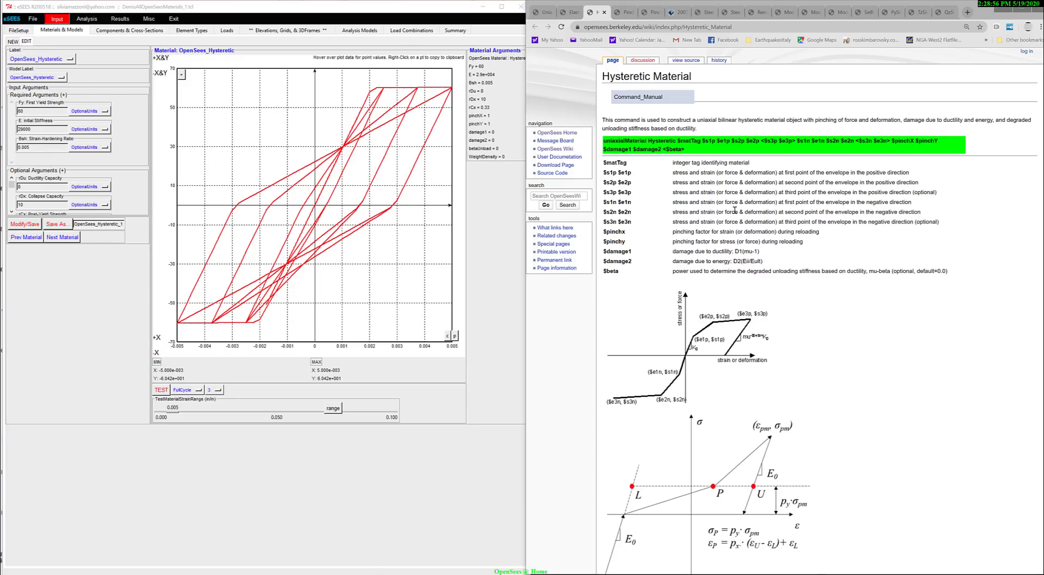
{"action": "scroll", "coordinate": [817, 251], "scroll_direction": "down", "scroll_amount": 3}
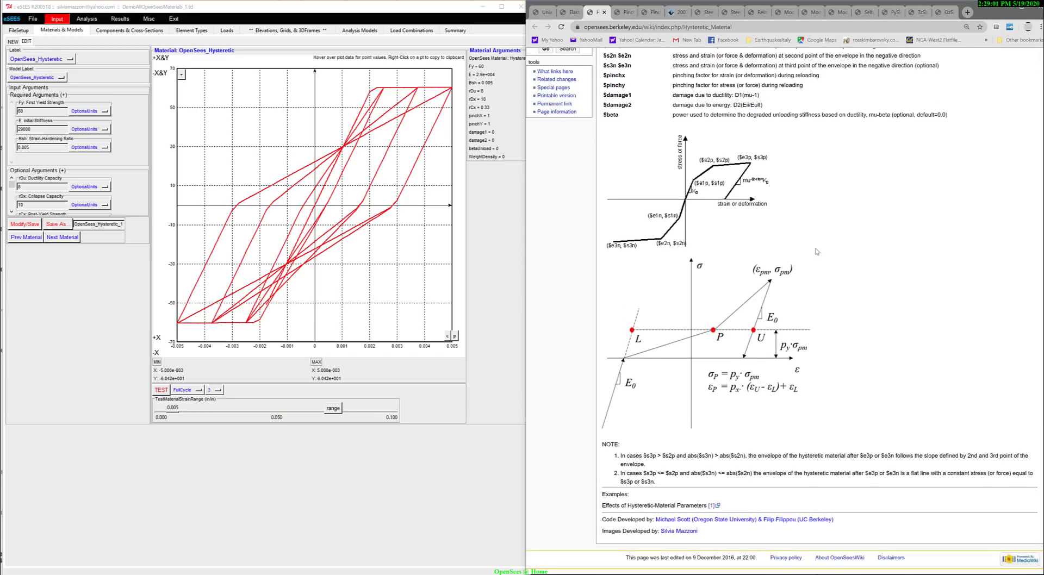
{"action": "scroll", "coordinate": [817, 251], "scroll_direction": "up", "scroll_amount": 2}
{"action": "scroll", "coordinate": [816, 251], "scroll_direction": "up", "scroll_amount": 1}
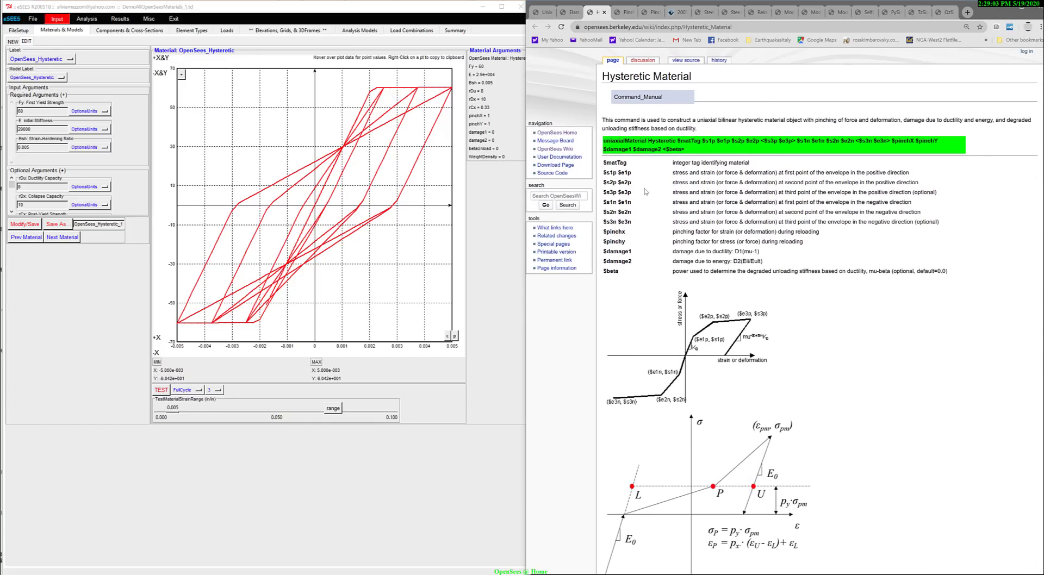
{"action": "left_click", "coordinate": [39, 175]}
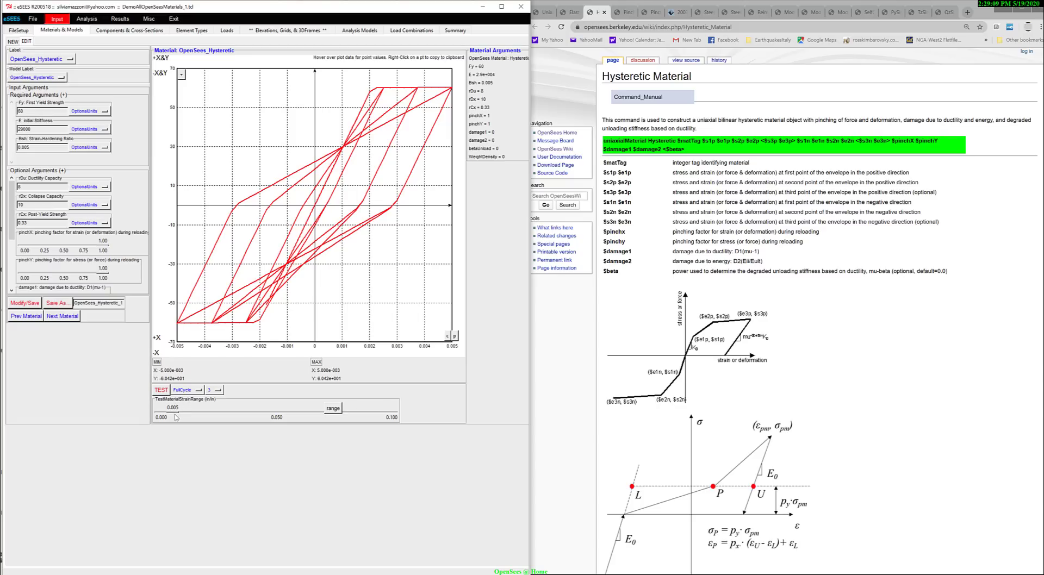
{"action": "left_click_drag", "start_coordinate": [175, 414], "coordinate": [380, 415]}
Run the Hysteretic cyclic test, then rerun it at a 0.025 strain range
{"action": "left_click", "coordinate": [168, 390]}
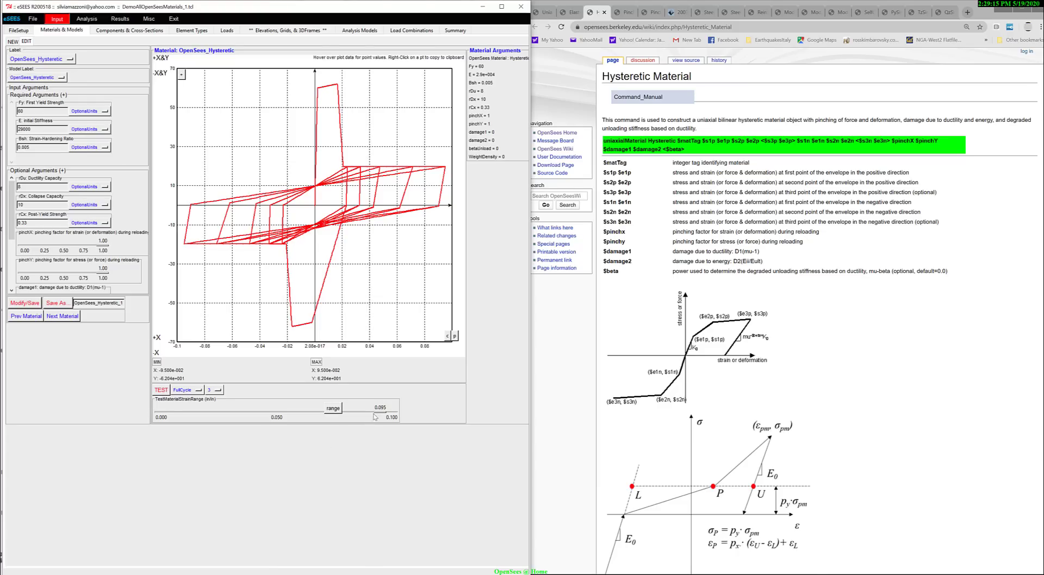
{"action": "left_click_drag", "start_coordinate": [380, 414], "coordinate": [218, 413]}
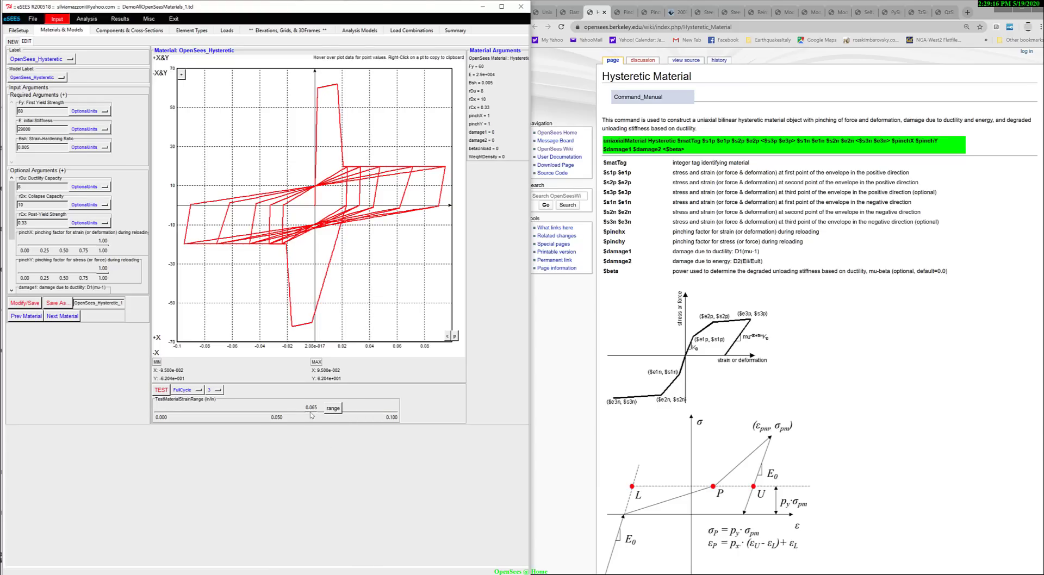
{"action": "left_click", "coordinate": [161, 391]}
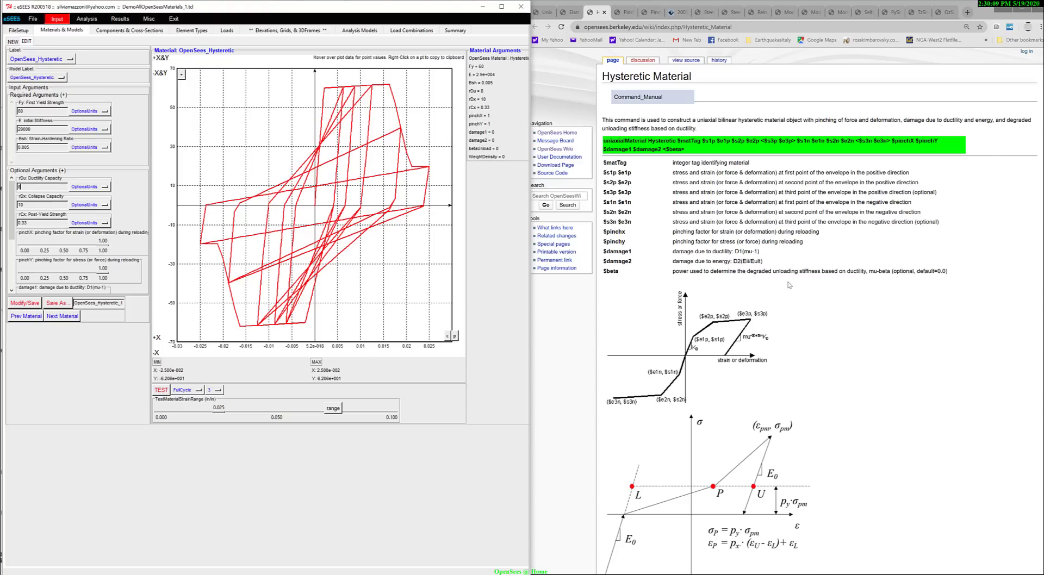
Highlight the pinchy and damage descriptions on the Hysteretic wiki page, then clear the selection
{"action": "left_click_drag", "start_coordinate": [779, 264], "coordinate": [627, 259]}
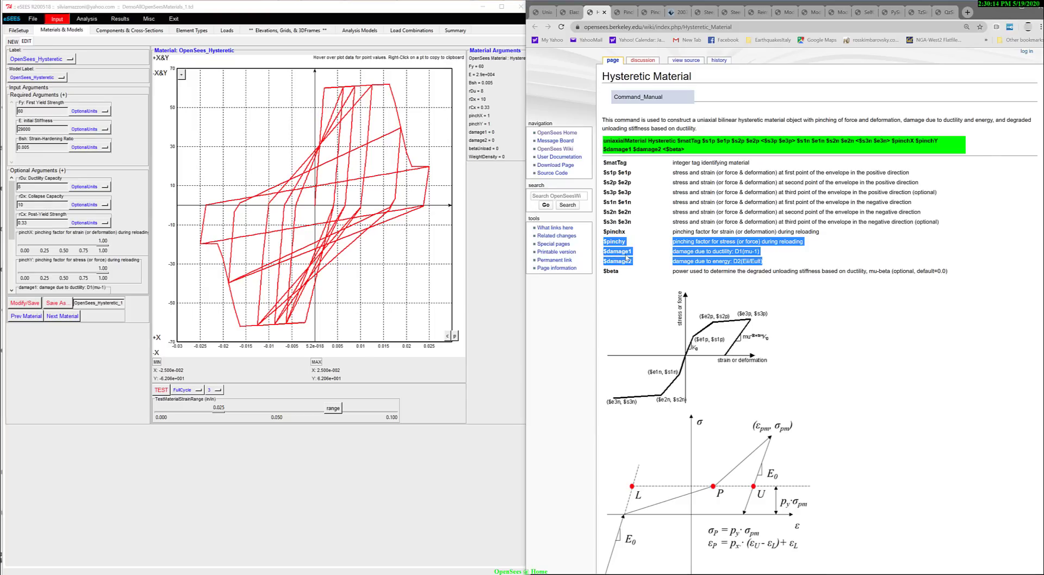
{"action": "left_click", "coordinate": [768, 263]}
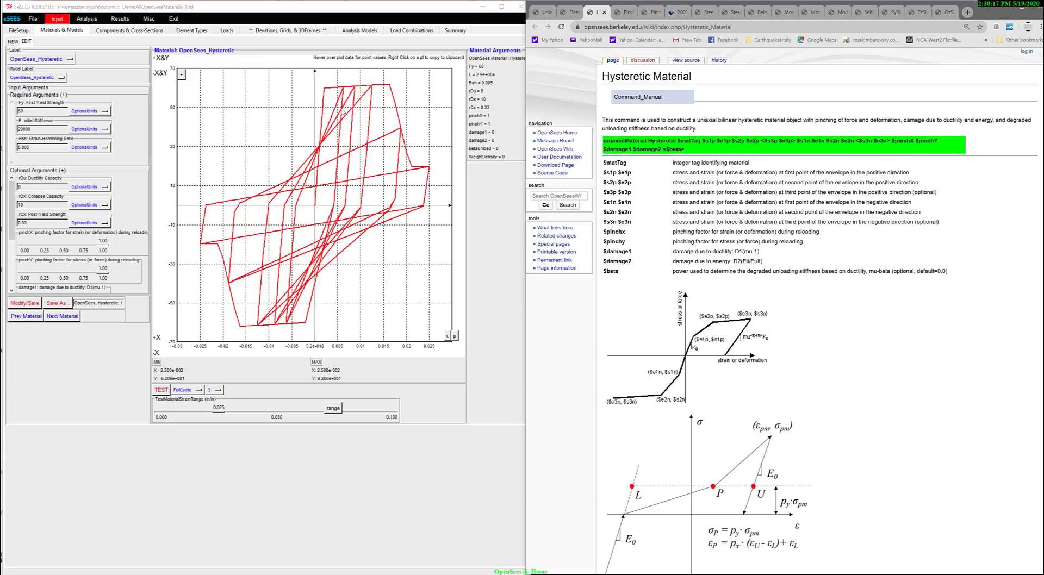
{"action": "mouse_move", "coordinate": [325, 93]}
{"action": "mouse_move", "coordinate": [359, 100]}
{"action": "scroll", "coordinate": [17, 218], "scroll_direction": "down", "scroll_amount": 5}
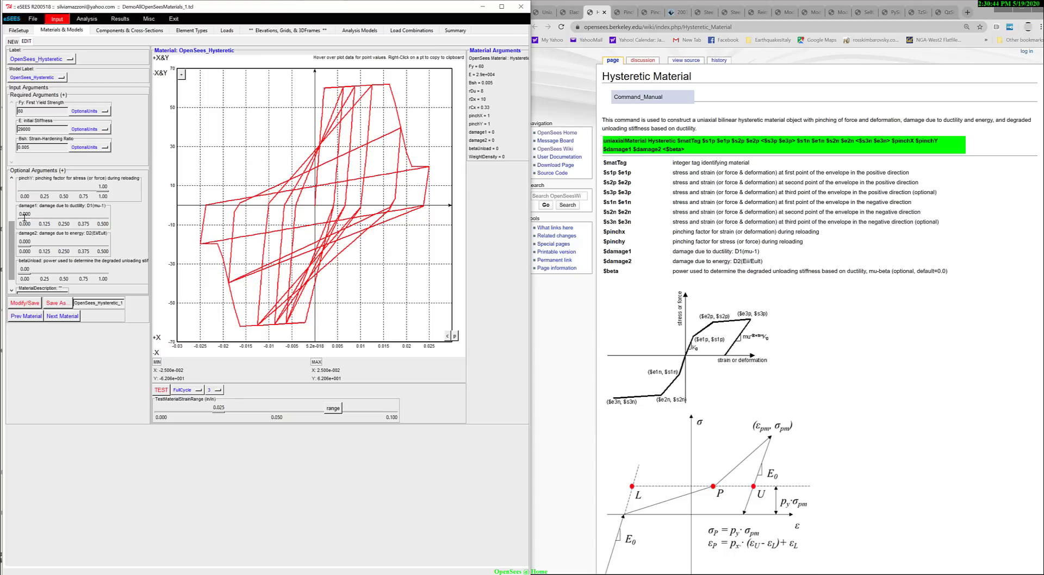
{"action": "triple_click", "coordinate": [25, 215]}
{"action": "type", "text": "0.026"}
{"action": "key", "text": "Return"}
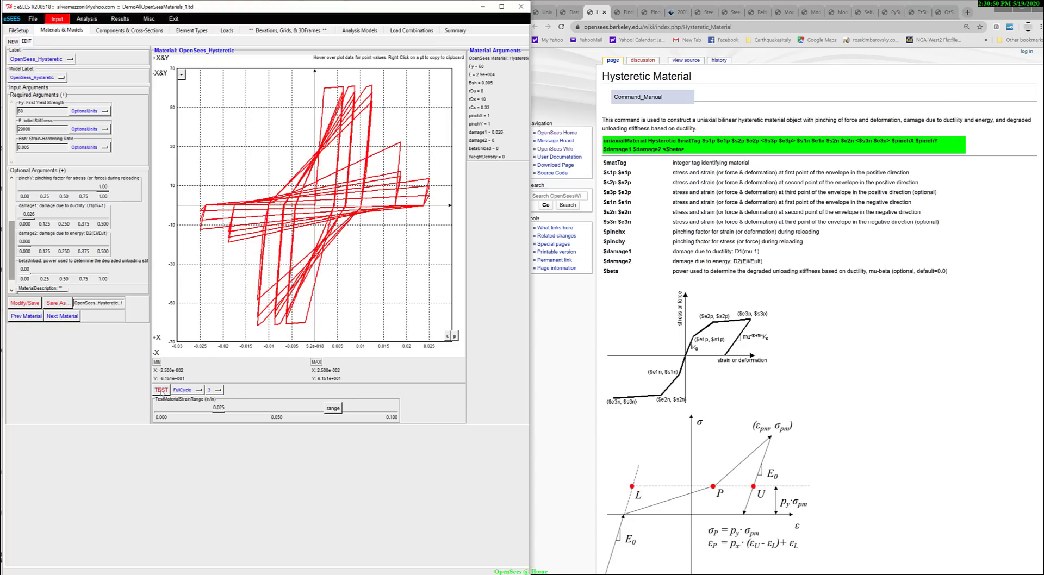
{"action": "triple_click", "coordinate": [27, 217]}
{"action": "type", "text": "00"}
{"action": "key", "text": "Return"}
{"action": "left_click_drag", "start_coordinate": [24, 247], "coordinate": [31, 248]}
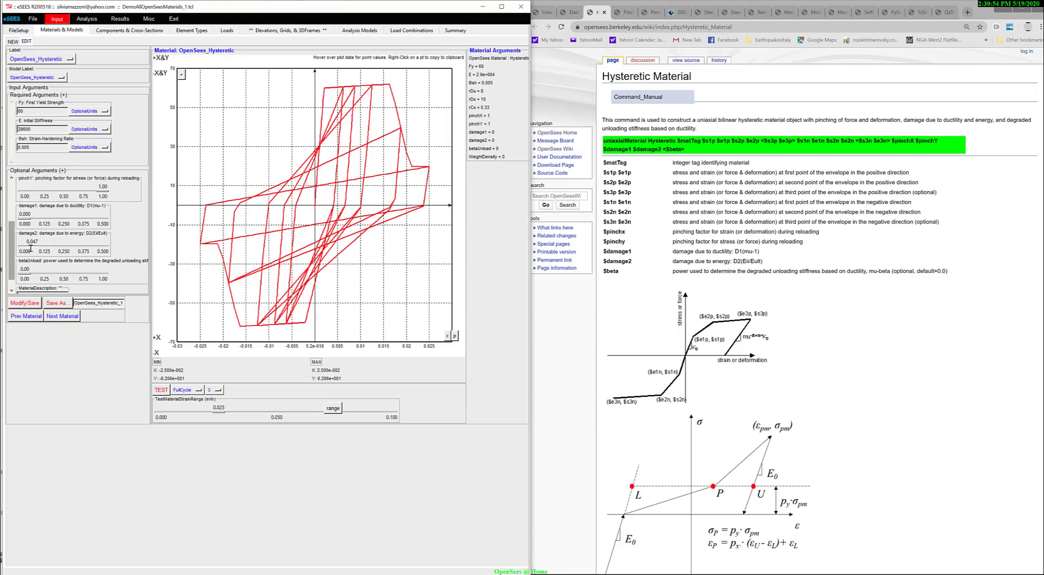
{"action": "left_click", "coordinate": [159, 392]}
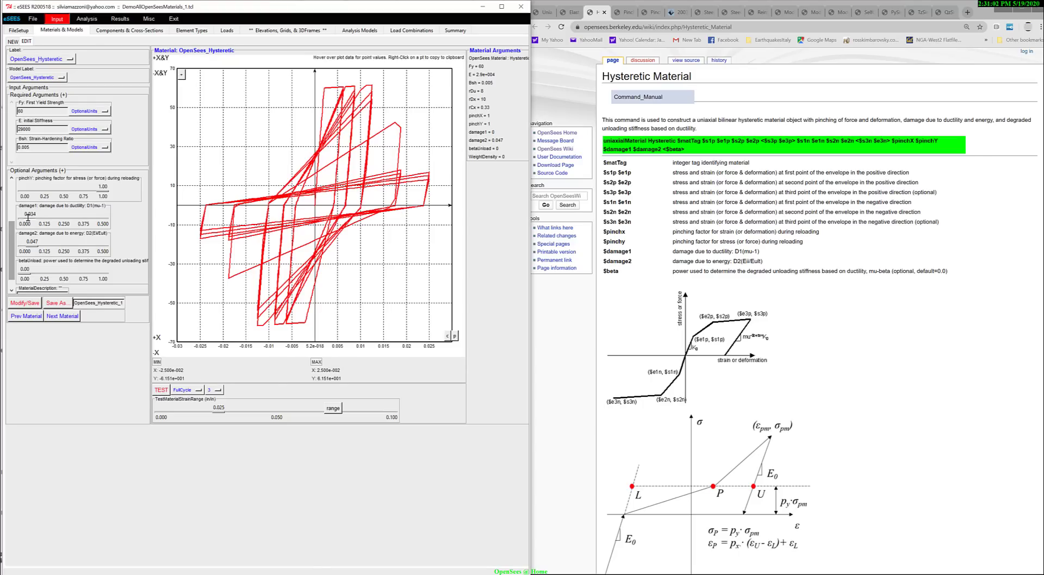
{"action": "left_click_drag", "start_coordinate": [28, 216], "coordinate": [31, 216]}
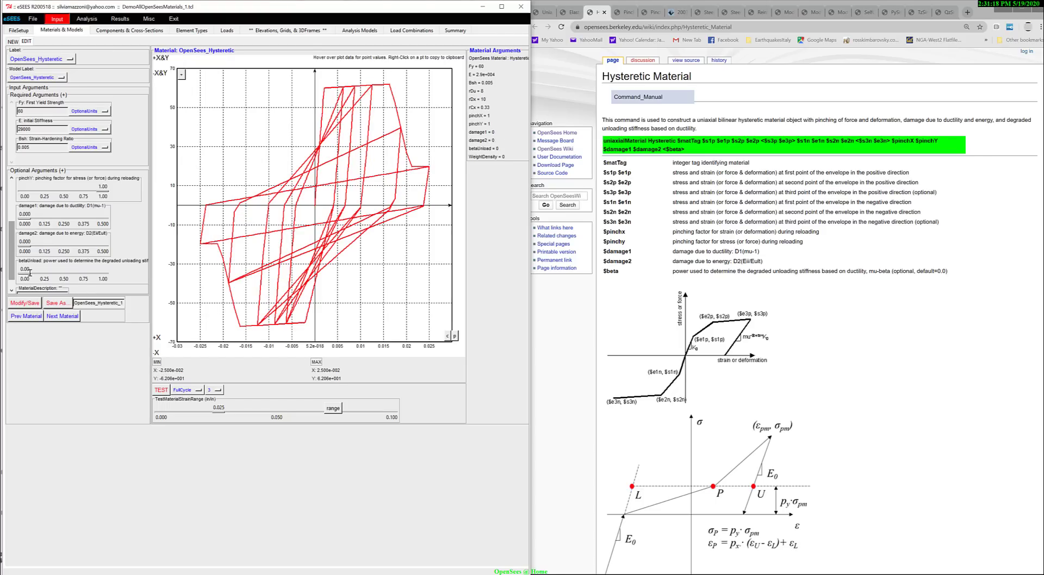
{"action": "left_click_drag", "start_coordinate": [13, 268], "coordinate": [17, 234]}
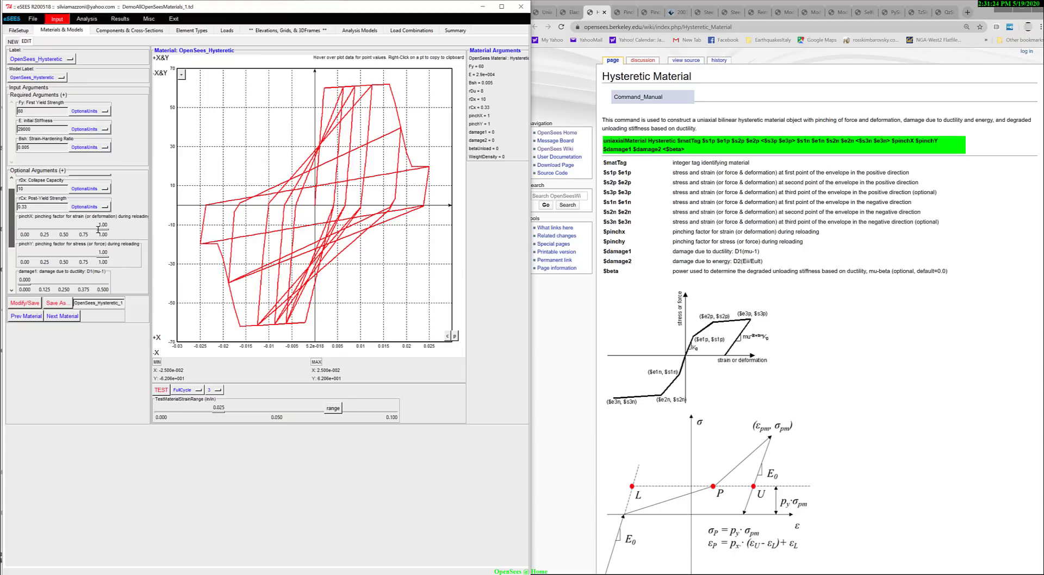
Lower Hysteretic pinchX through 0.75 and 0.14 down to 0, then set pinchY to 0
{"action": "left_click_drag", "start_coordinate": [103, 230], "coordinate": [43, 259]}
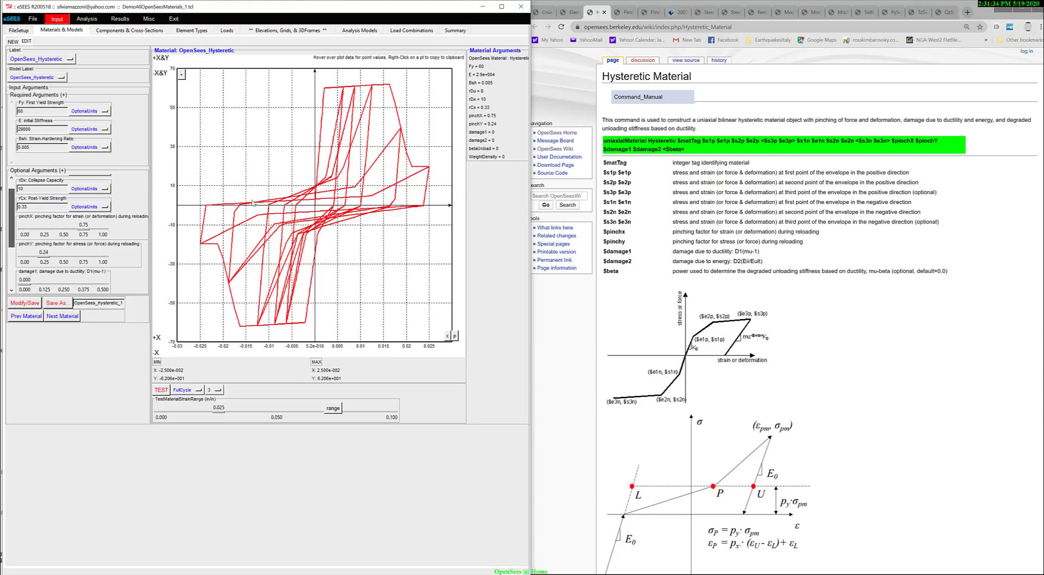
{"action": "mouse_move", "coordinate": [256, 215]}
{"action": "left_click_drag", "start_coordinate": [84, 229], "coordinate": [86, 254]}
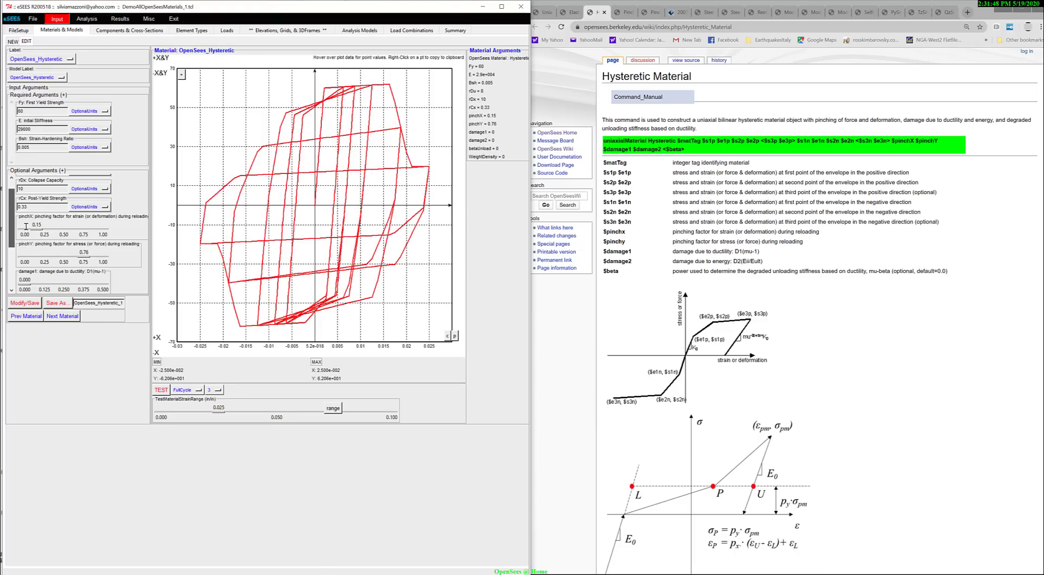
{"action": "left_click_drag", "start_coordinate": [35, 226], "coordinate": [10, 228]}
{"action": "left_click_drag", "start_coordinate": [84, 255], "coordinate": [8, 253]}
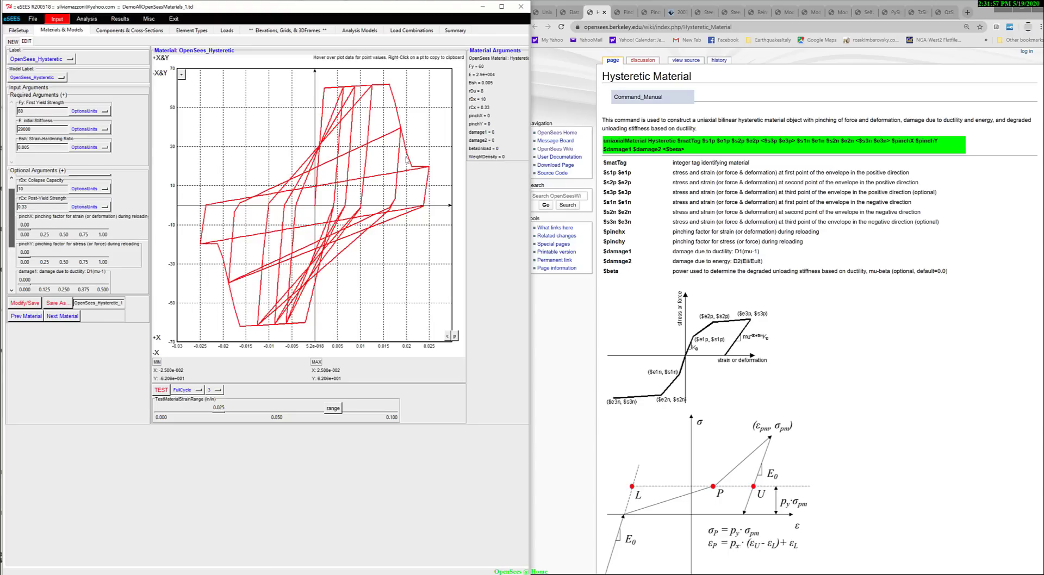
Try betaUnload at 0.12 and 0.55, reset it to 0, and rerun the Hysteretic test
{"action": "scroll", "coordinate": [15, 220], "scroll_direction": "down", "scroll_amount": 3}
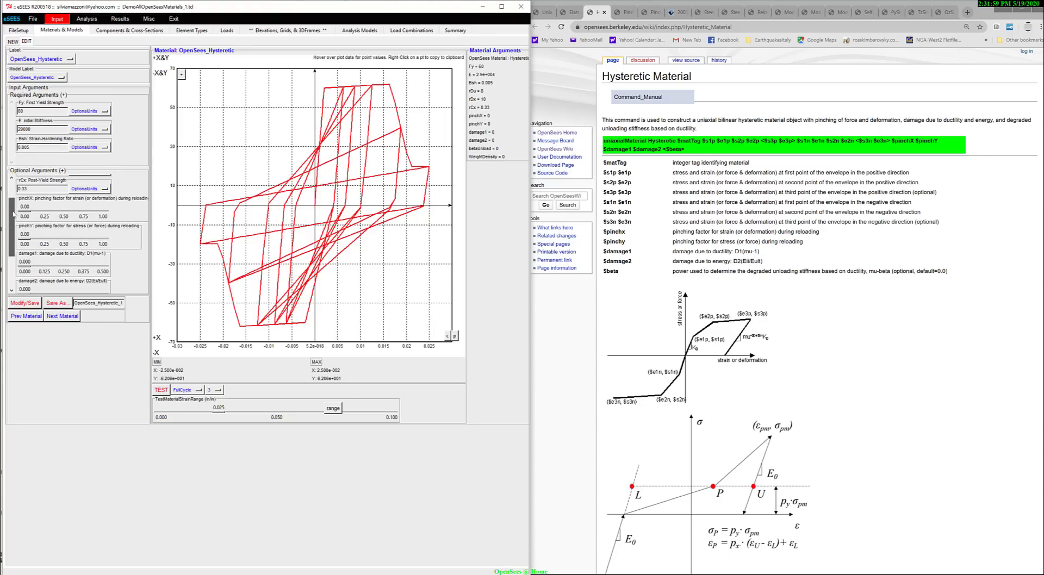
{"action": "left_click_drag", "start_coordinate": [15, 220], "coordinate": [15, 248]}
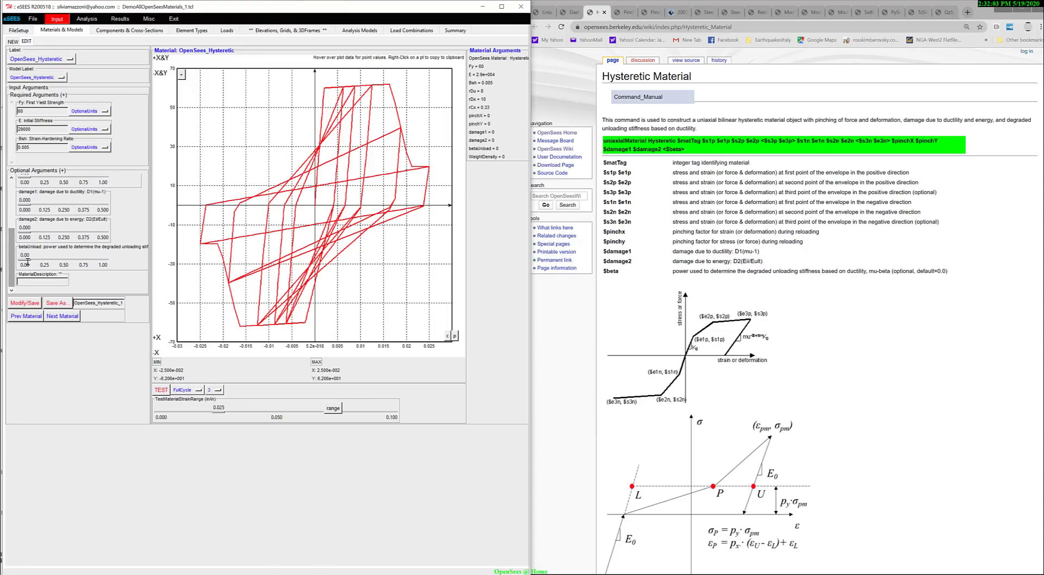
{"action": "left_click_drag", "start_coordinate": [26, 263], "coordinate": [46, 259]}
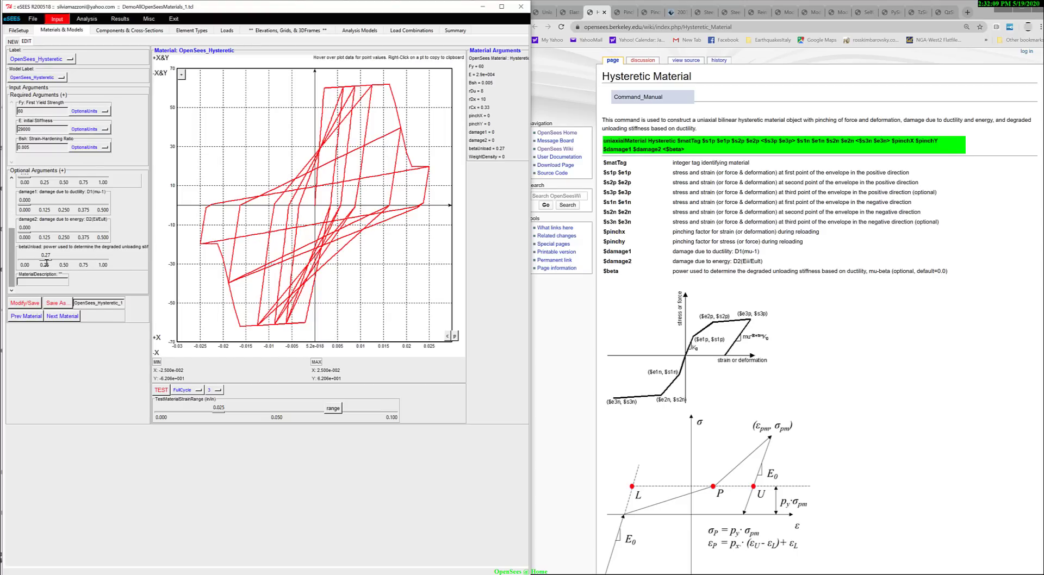
{"action": "left_click_drag", "start_coordinate": [47, 259], "coordinate": [69, 262]}
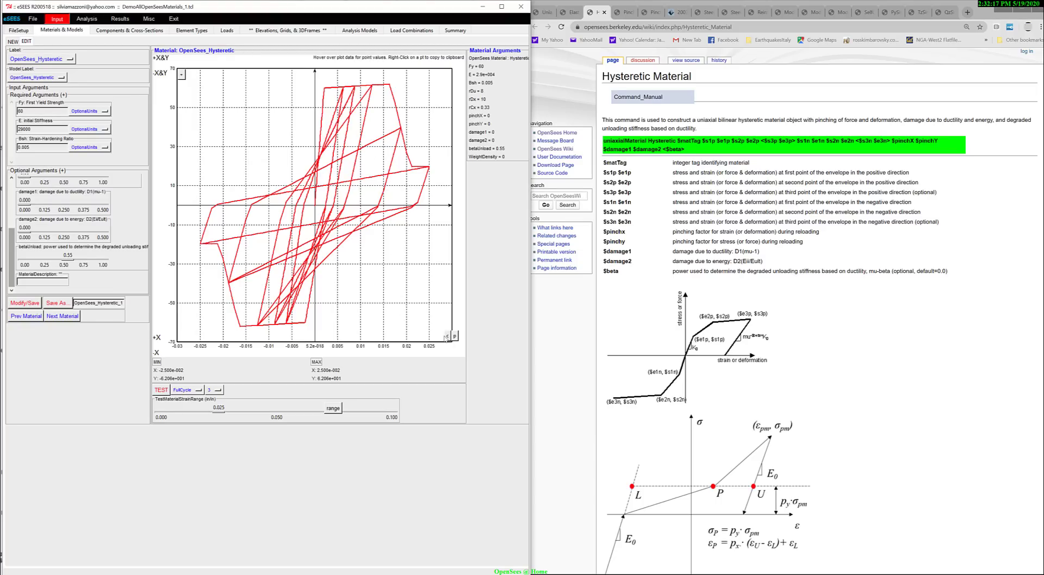
{"action": "left_click_drag", "start_coordinate": [68, 261], "coordinate": [18, 254]}
{"action": "left_click", "coordinate": [454, 336]}
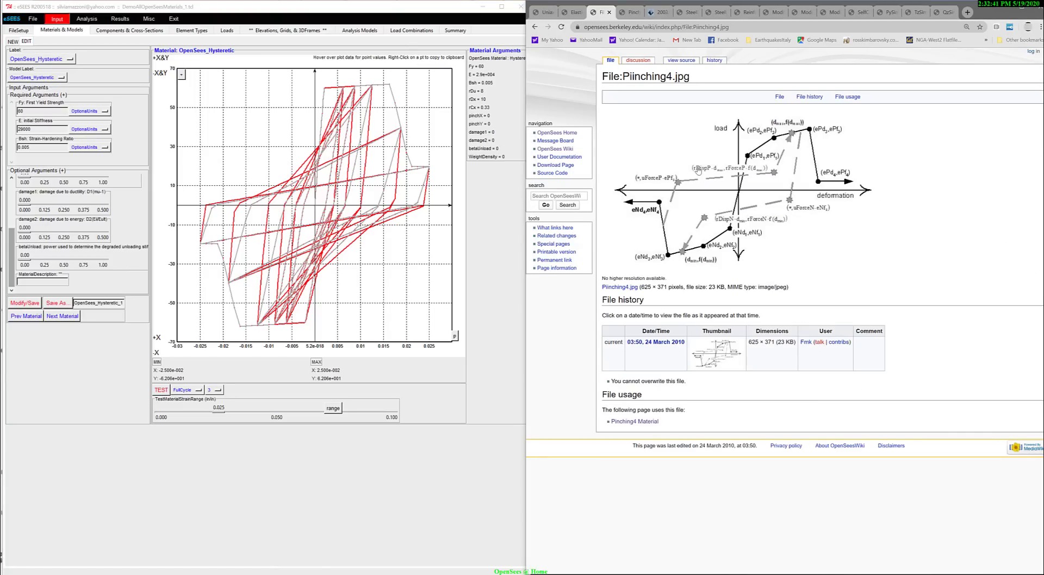
Return to the Pinching4 wiki page and run the cyclic test at a 0.038 strain range
{"action": "left_click", "coordinate": [535, 26]}
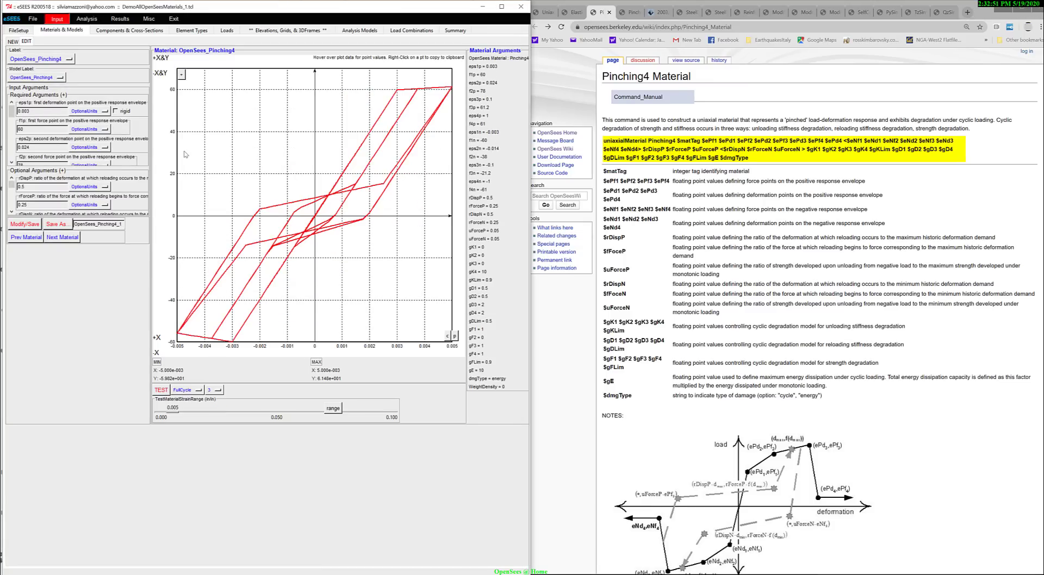
{"action": "left_click_drag", "start_coordinate": [176, 416], "coordinate": [248, 417]}
{"action": "left_click", "coordinate": [161, 390]}
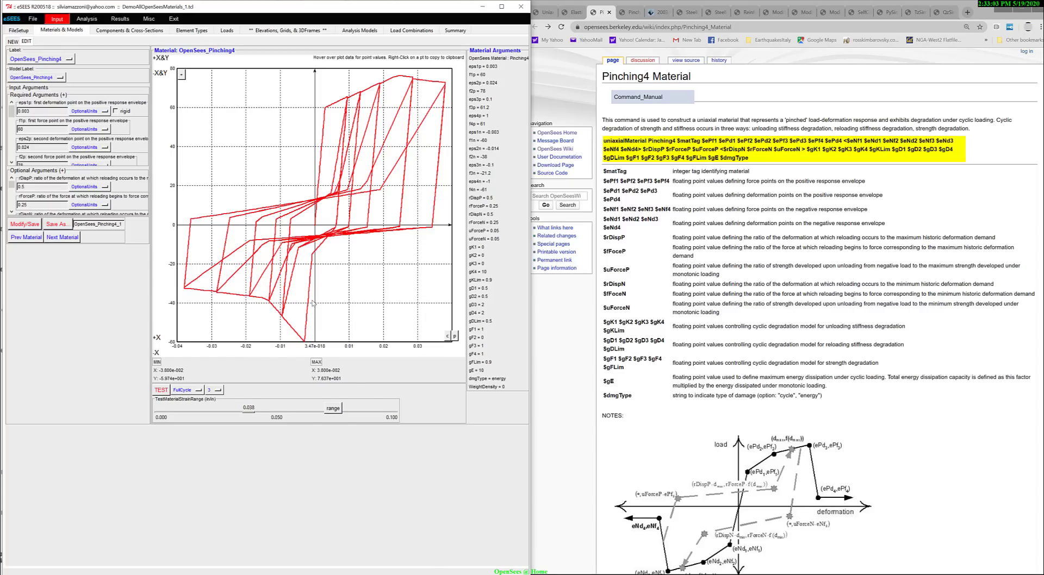
Expand Pinching4's optional degradation arguments and scroll through them
{"action": "left_click", "coordinate": [60, 170]}
{"action": "left_click_drag", "start_coordinate": [12, 195], "coordinate": [11, 237]}
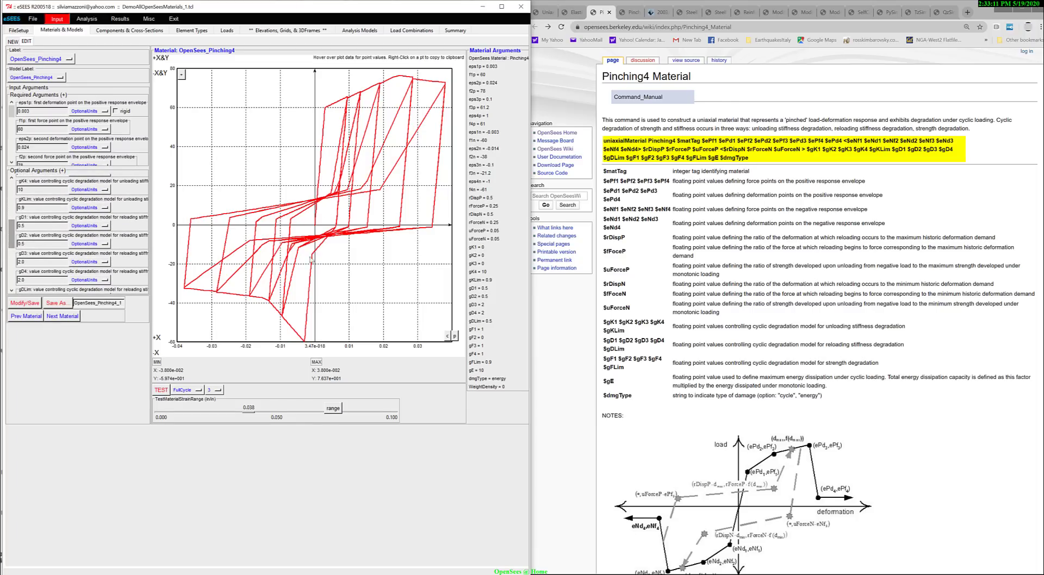
{"action": "left_click_drag", "start_coordinate": [12, 228], "coordinate": [14, 230]}
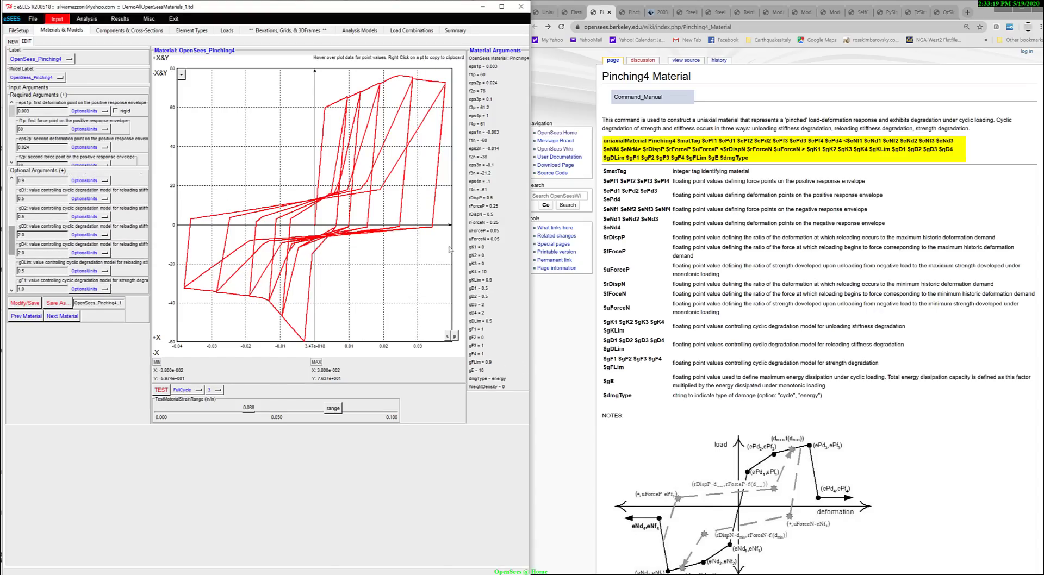
Scroll through the notes on the Pinching4 Material wiki page
{"action": "left_click", "coordinate": [748, 276]}
{"action": "scroll", "coordinate": [754, 292], "scroll_direction": "down", "scroll_amount": 2}
{"action": "scroll", "coordinate": [754, 292], "scroll_direction": "down", "scroll_amount": 2}
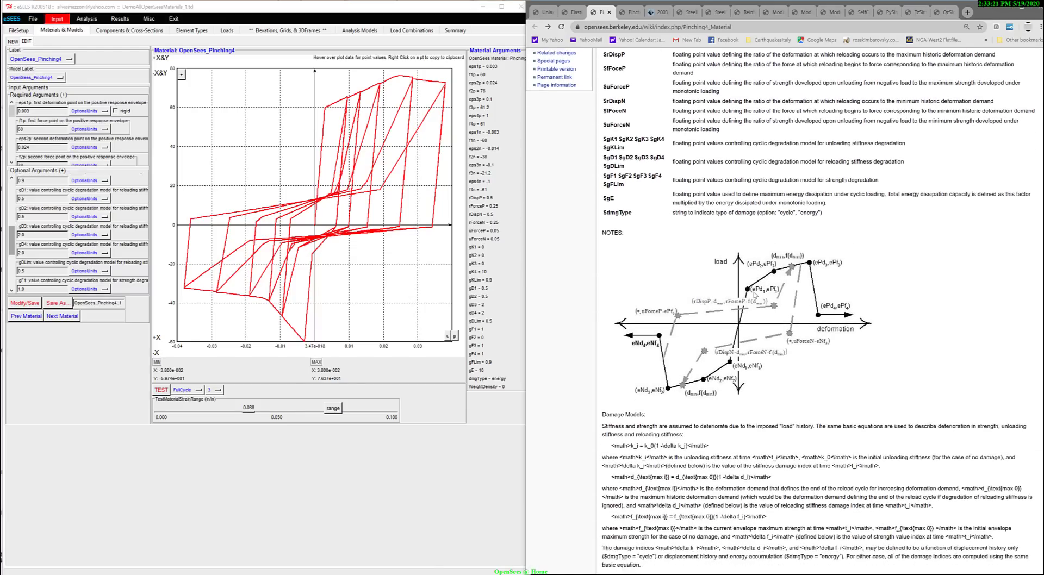
{"action": "scroll", "coordinate": [740, 310], "scroll_direction": "up", "scroll_amount": 5}
{"action": "scroll", "coordinate": [731, 328], "scroll_direction": "down", "scroll_amount": 3}
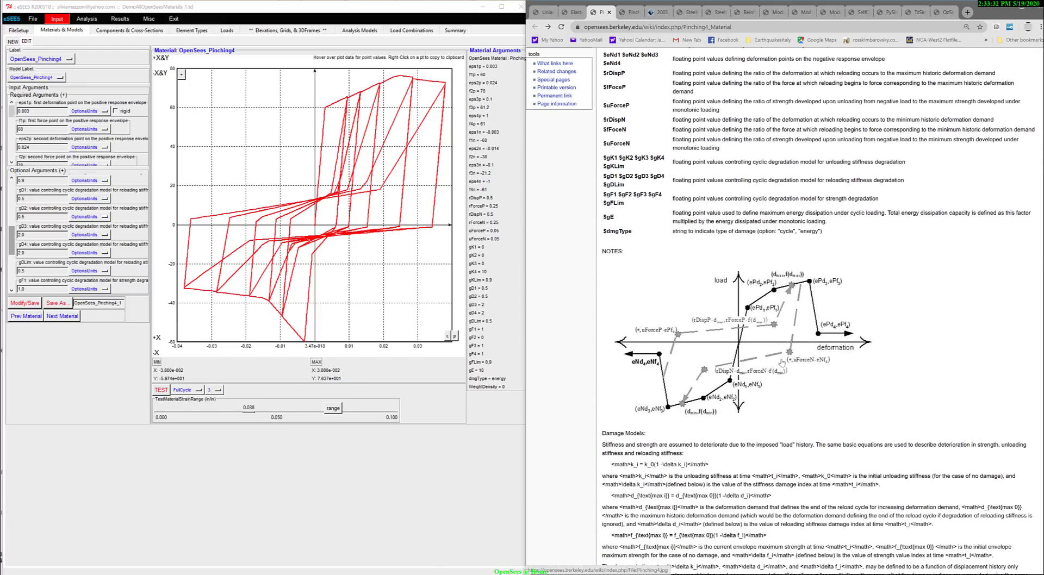
{"action": "scroll", "coordinate": [782, 363], "scroll_direction": "down", "scroll_amount": 3}
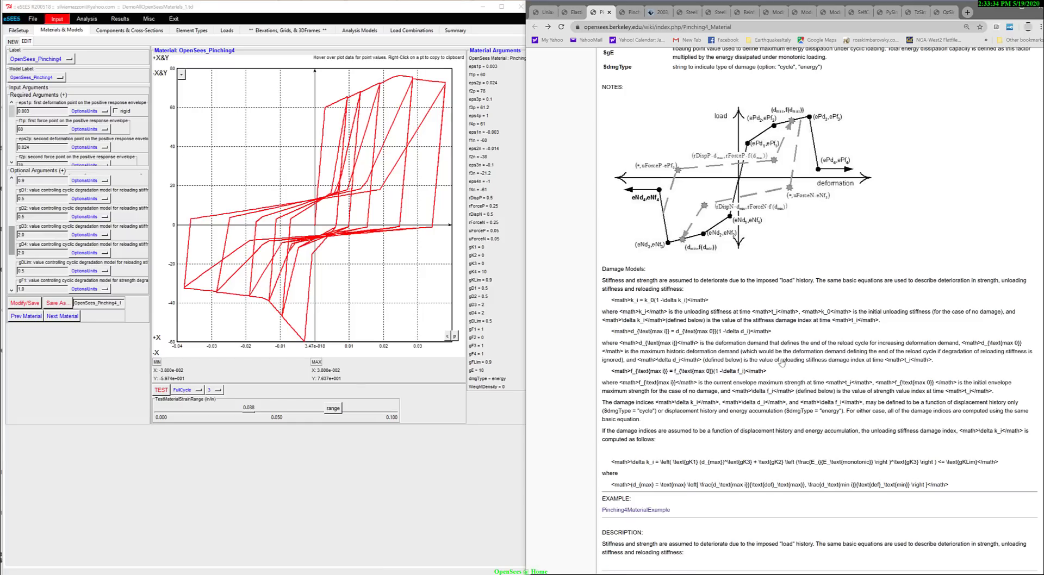
{"action": "scroll", "coordinate": [781, 364], "scroll_direction": "up", "scroll_amount": 6}
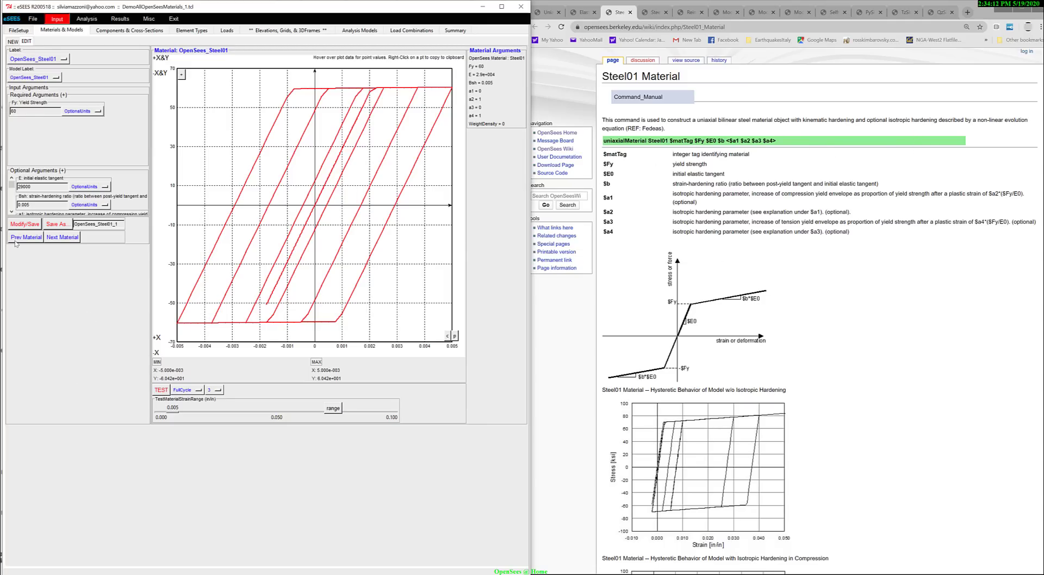
Expand Steel01's optional arguments and set isotropic hardening a1 to 0.14 and a3 to 0.17
{"action": "left_click", "coordinate": [21, 172]}
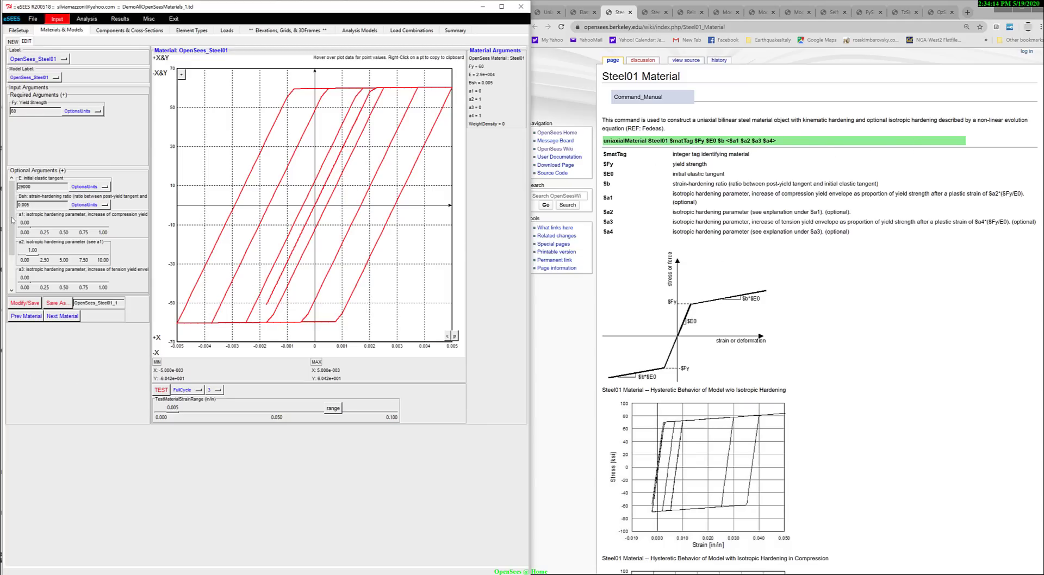
{"action": "left_click_drag", "start_coordinate": [22, 227], "coordinate": [35, 227]}
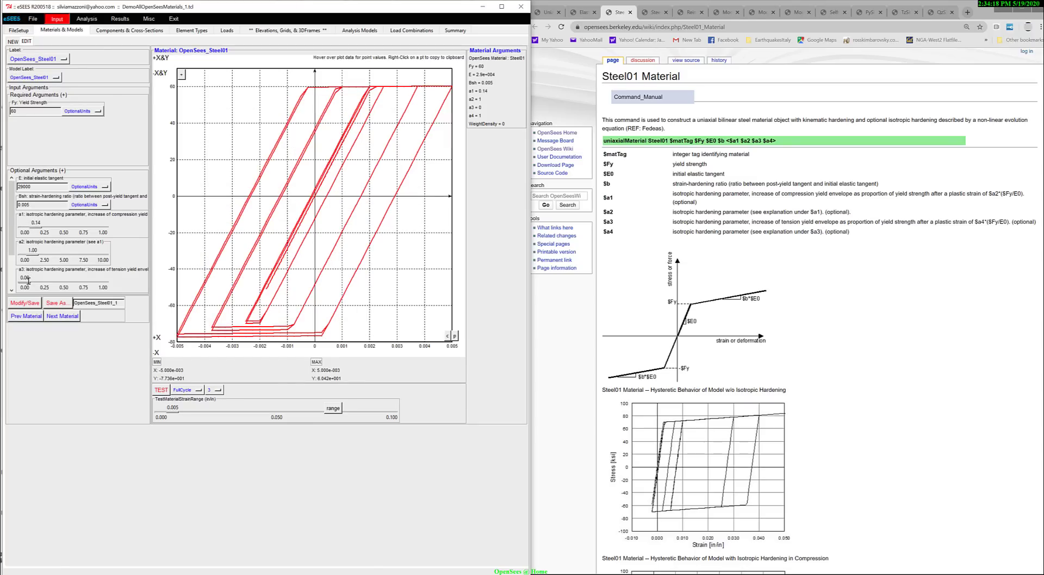
{"action": "left_click_drag", "start_coordinate": [25, 281], "coordinate": [36, 282]}
{"action": "mouse_move", "coordinate": [13, 220]}
{"action": "left_mouse_down"}
{"action": "mouse_move", "coordinate": [12, 259]}
{"action": "mouse_move", "coordinate": [49, 260]}
{"action": "mouse_move", "coordinate": [23, 232]}
{"action": "left_mouse_up"}
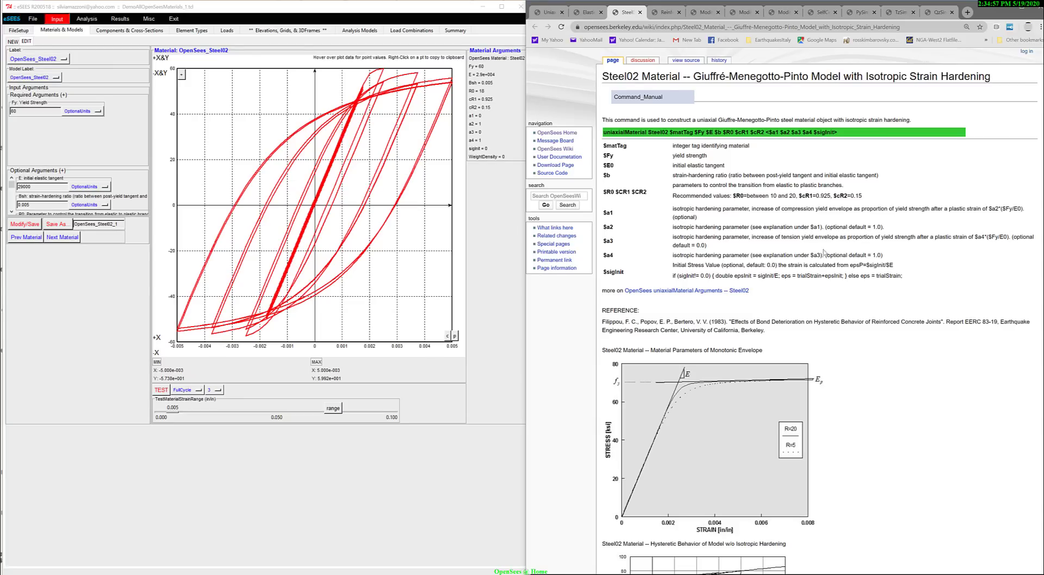
Expand Steel02's optional arguments and set R0 to 13.9 and cR1 to 0
{"action": "left_click", "coordinate": [18, 187]}
{"action": "scroll", "coordinate": [14, 202], "scroll_direction": "down", "scroll_amount": 5}
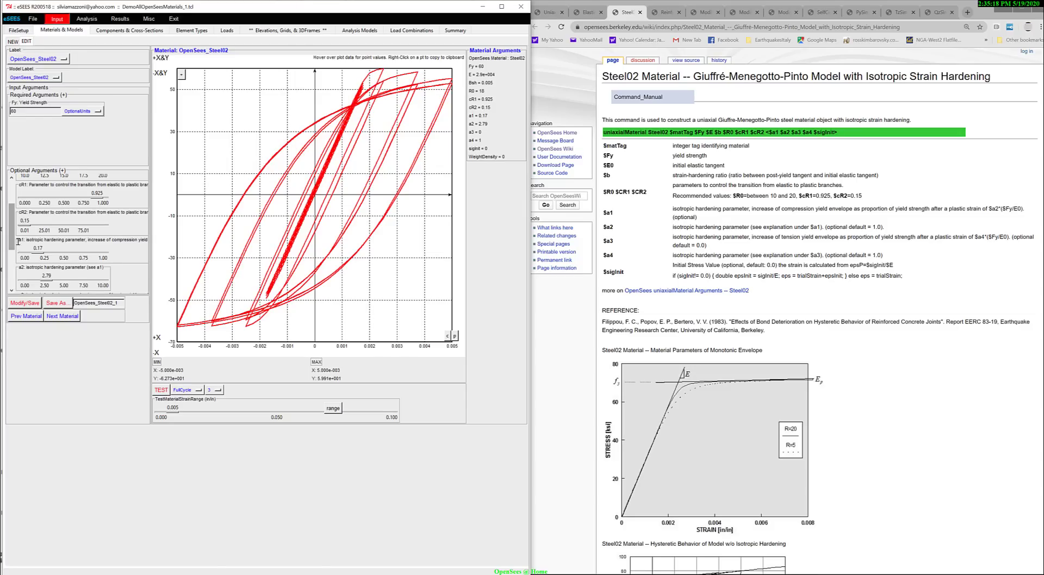
{"action": "left_click_drag", "start_coordinate": [10, 231], "coordinate": [56, 222]}
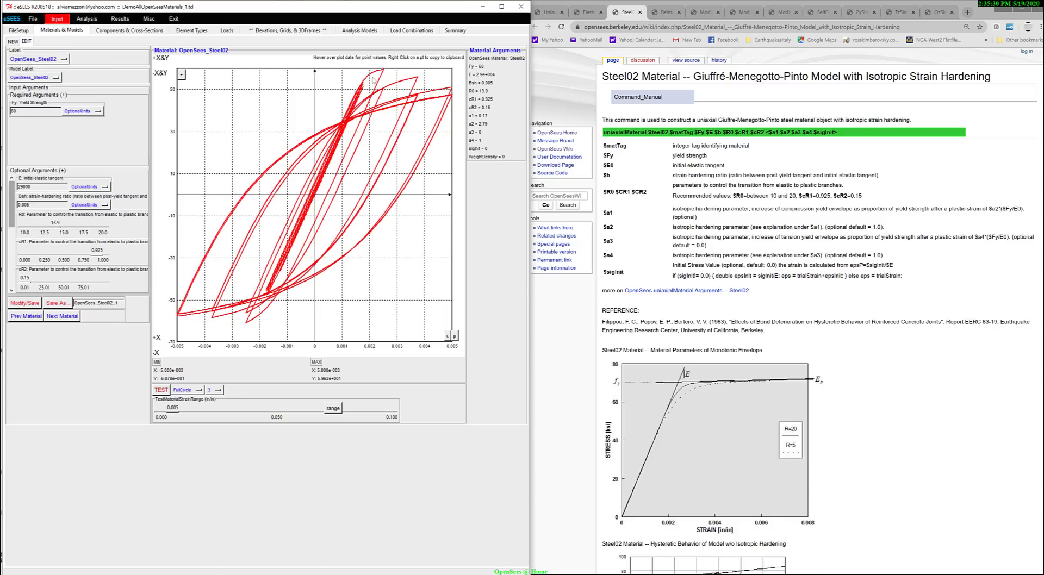
{"action": "left_click", "coordinate": [20, 253]}
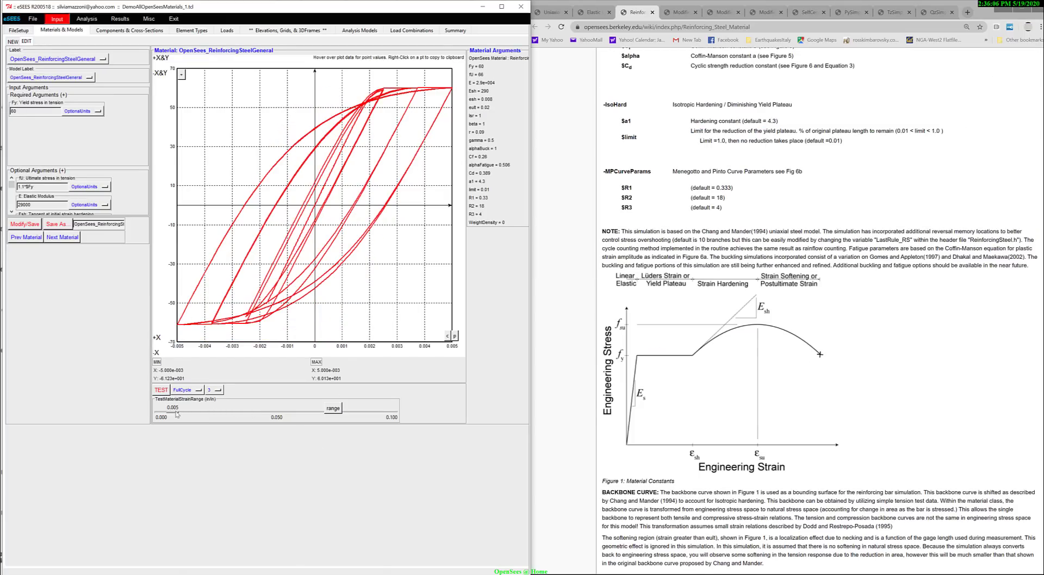
Push-test ReinforcingSteelGeneral monotonically to 0.027 strain and set slenderness ratio lsr to 3.40
{"action": "left_click_drag", "start_coordinate": [177, 416], "coordinate": [223, 414]}
{"action": "left_click", "coordinate": [162, 391]}
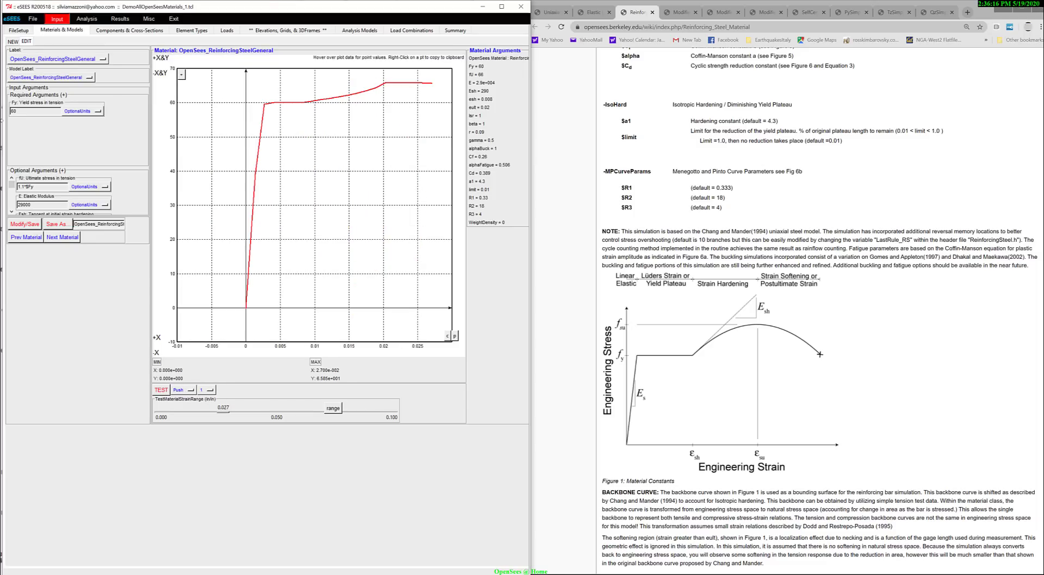
{"action": "left_click_drag", "start_coordinate": [13, 191], "coordinate": [13, 201]}
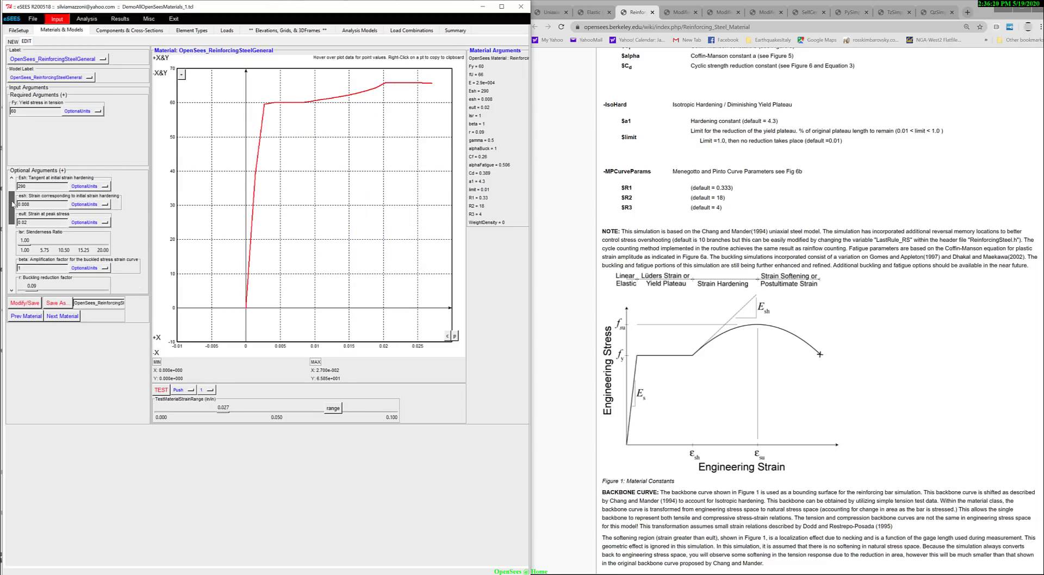
{"action": "left_click_drag", "start_coordinate": [25, 248], "coordinate": [34, 248]}
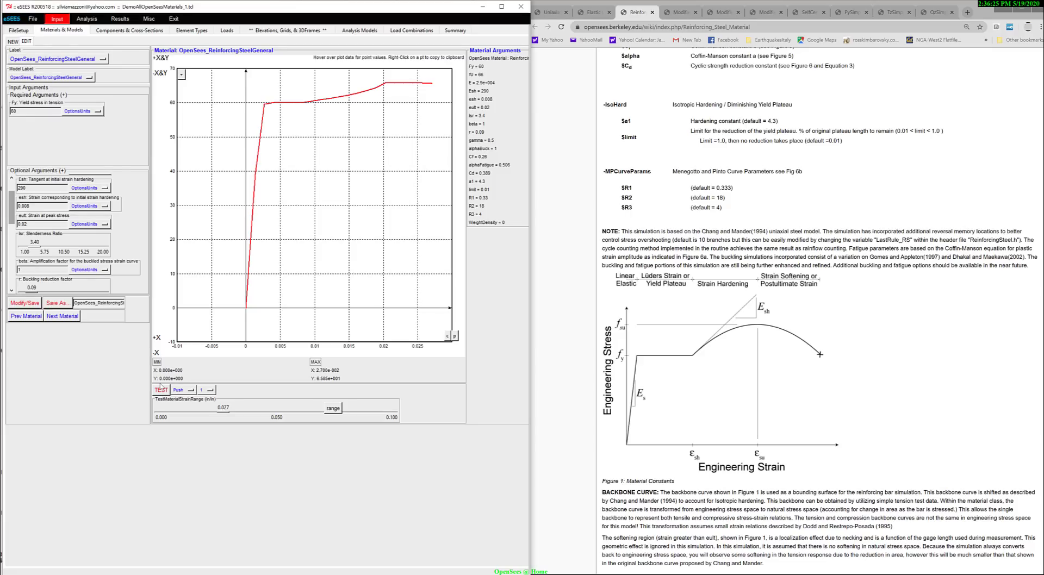
Browse the Reinforcing Steel wiki page to its buckling figures, leaving the loading pattern unchanged
{"action": "left_click", "coordinate": [792, 204]}
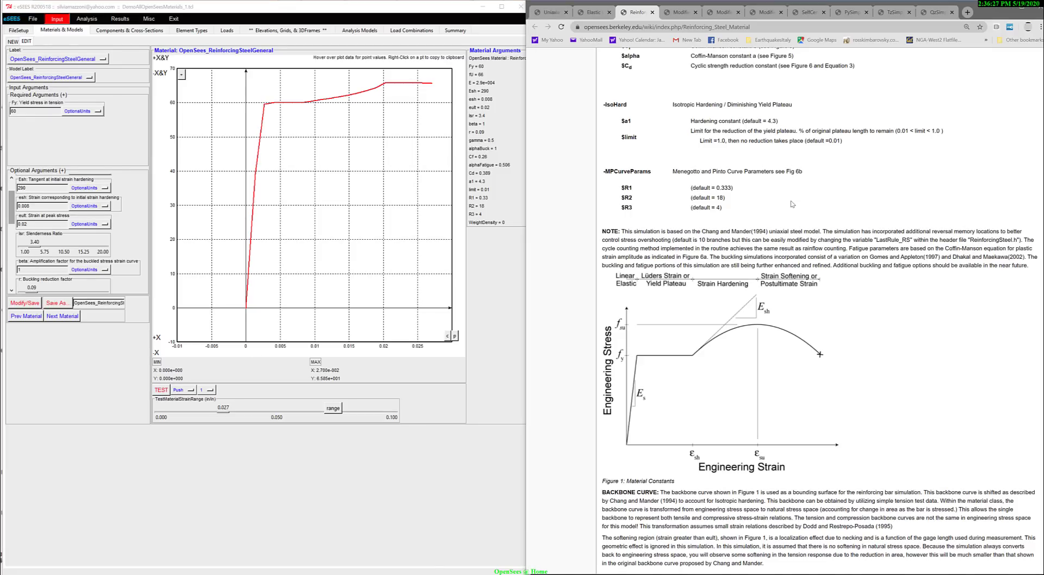
{"action": "scroll", "coordinate": [792, 204], "scroll_direction": "up", "scroll_amount": 5}
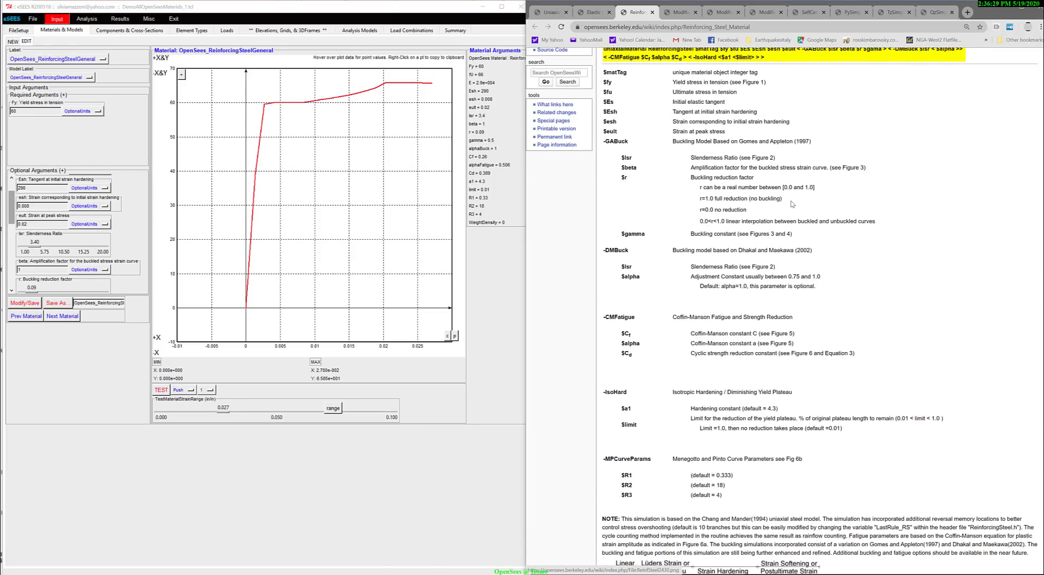
{"action": "scroll", "coordinate": [792, 204], "scroll_direction": "up", "scroll_amount": 2}
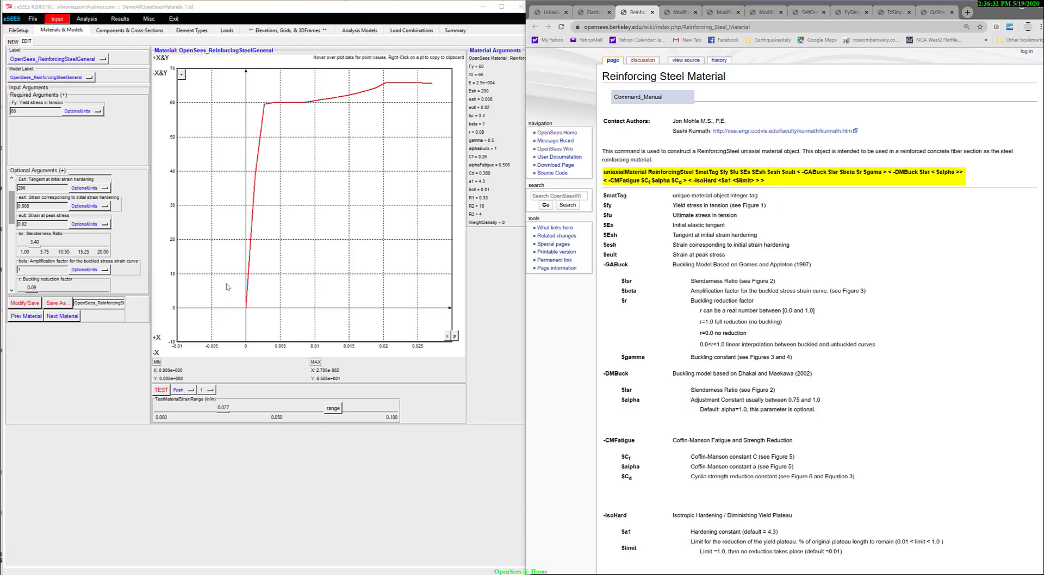
{"action": "left_click", "coordinate": [190, 392]}
{"action": "left_click", "coordinate": [775, 334]}
{"action": "scroll", "coordinate": [774, 333], "scroll_direction": "down", "scroll_amount": 6}
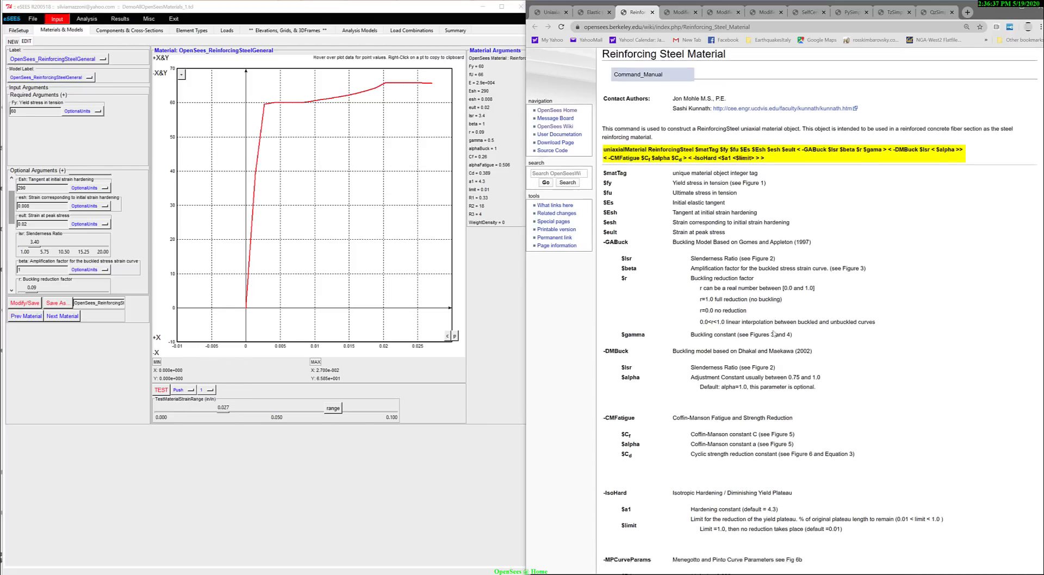
{"action": "scroll", "coordinate": [774, 332], "scroll_direction": "down", "scroll_amount": 9}
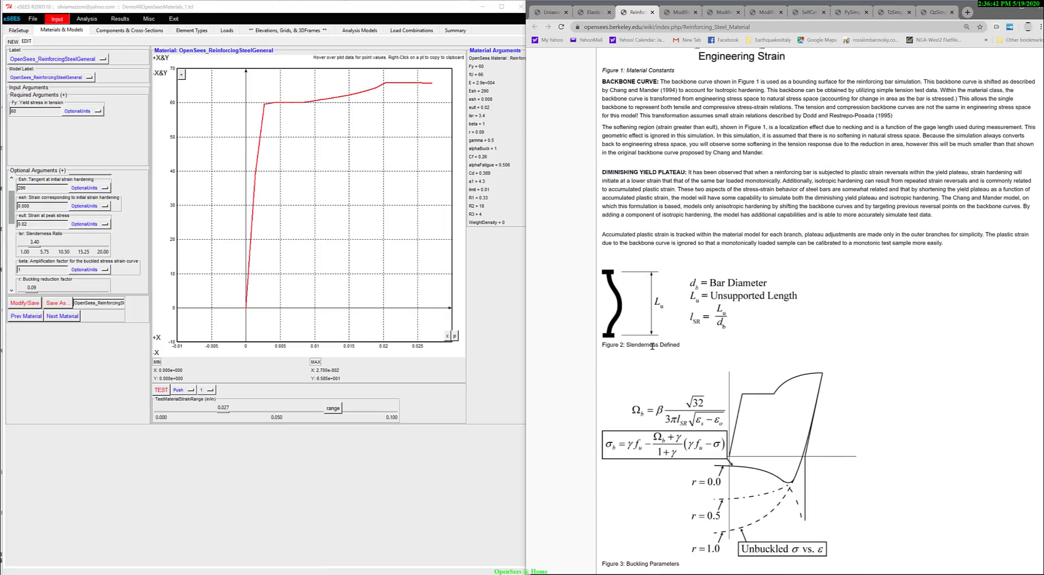
{"action": "scroll", "coordinate": [708, 382], "scroll_direction": "down", "scroll_amount": 6}
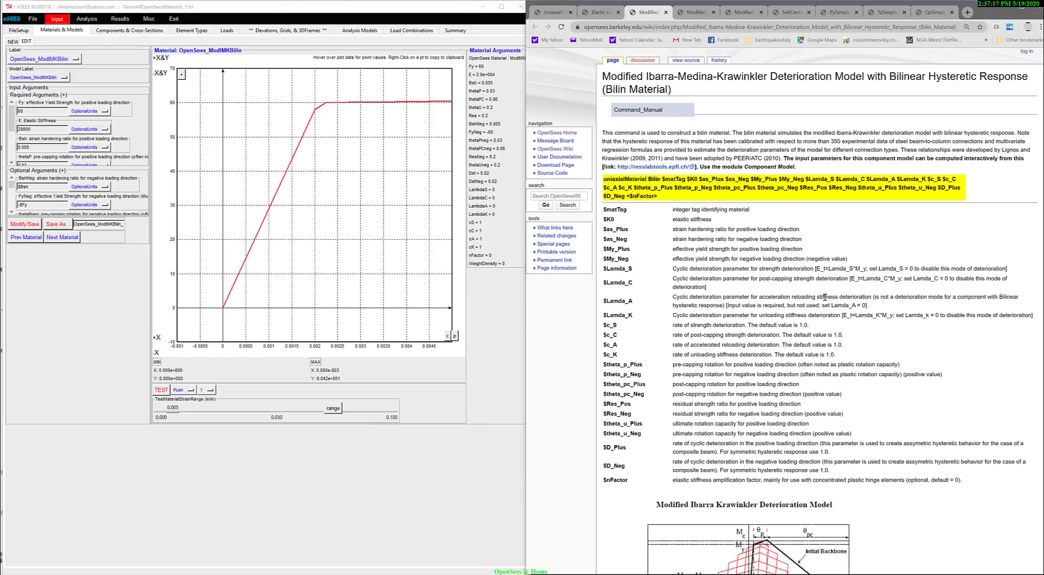
Show the full 3-cycle Bilin hysteresis and review the Bilin wiki page
{"action": "scroll", "coordinate": [825, 297], "scroll_direction": "down", "scroll_amount": 3}
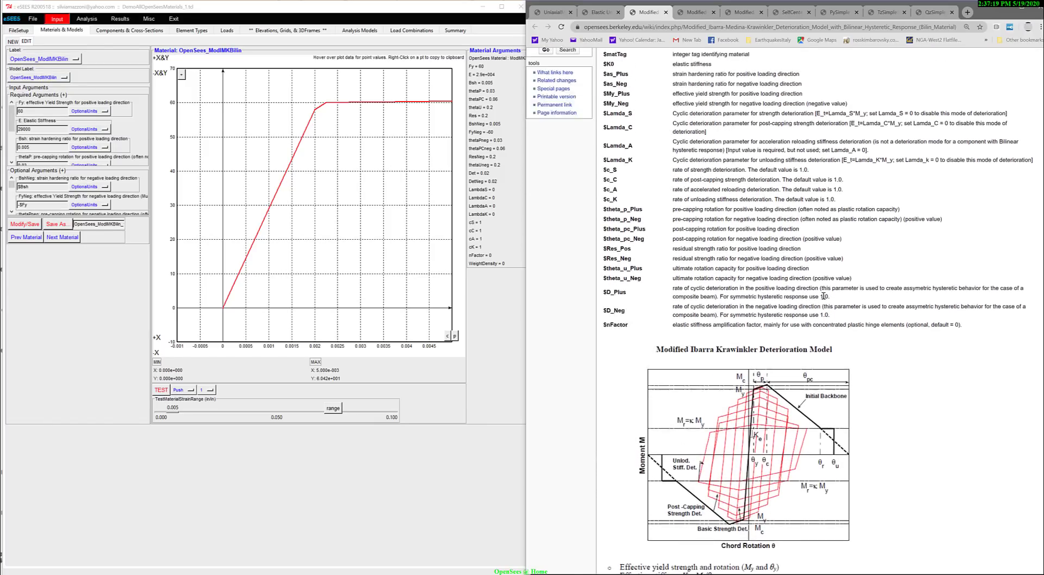
{"action": "scroll", "coordinate": [824, 297], "scroll_direction": "up", "scroll_amount": 3}
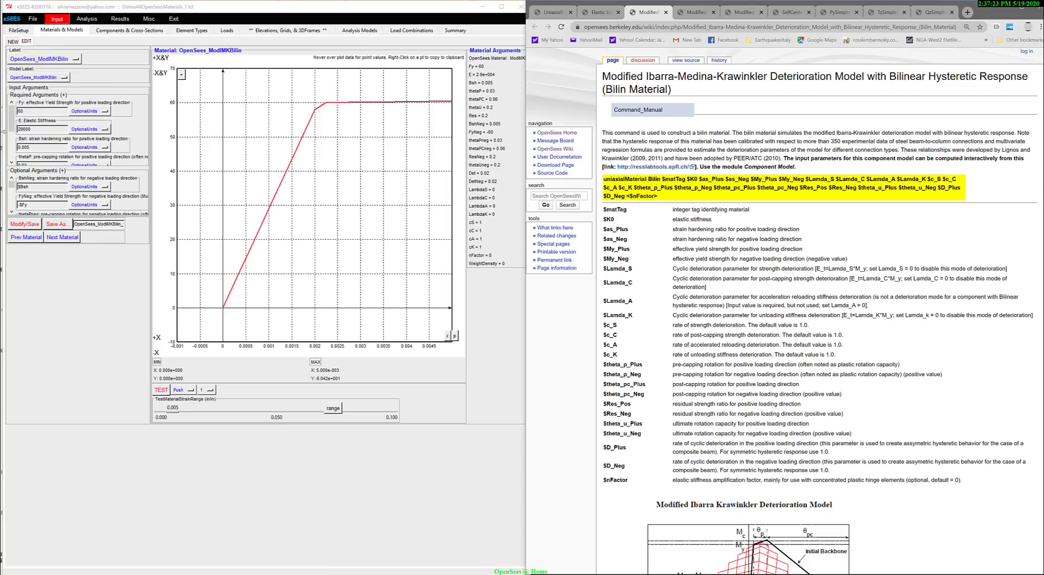
{"action": "left_click", "coordinate": [12, 179]}
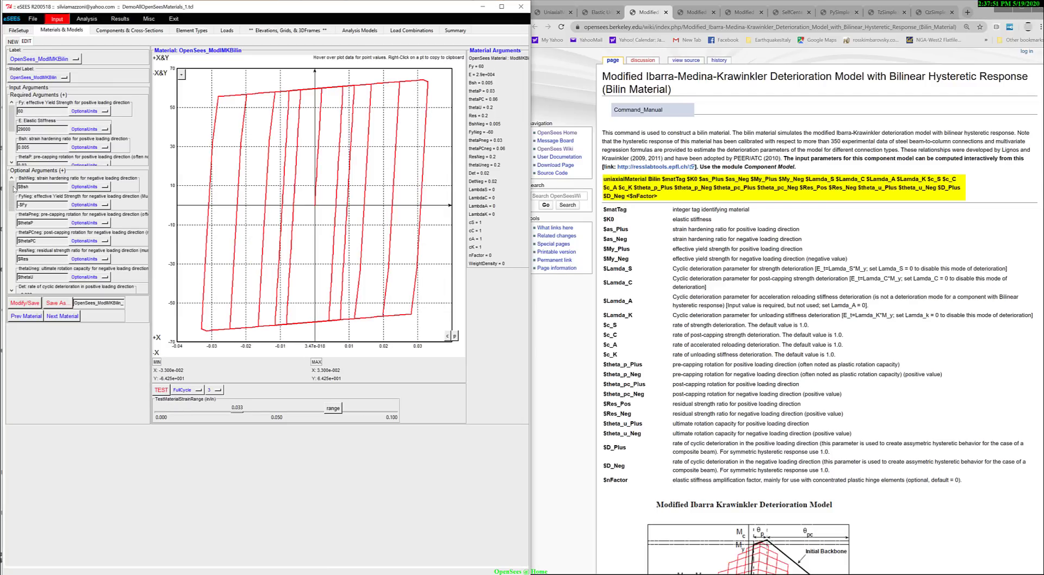
{"action": "left_click", "coordinate": [765, 383]}
{"action": "scroll", "coordinate": [765, 384], "scroll_direction": "down", "scroll_amount": 6}
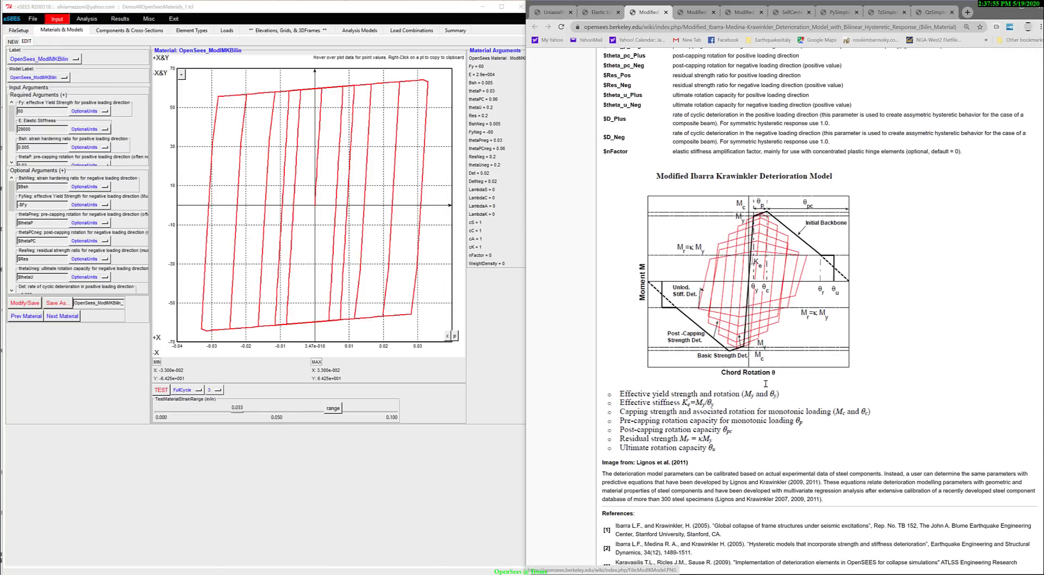
{"action": "scroll", "coordinate": [767, 383], "scroll_direction": "up", "scroll_amount": 2}
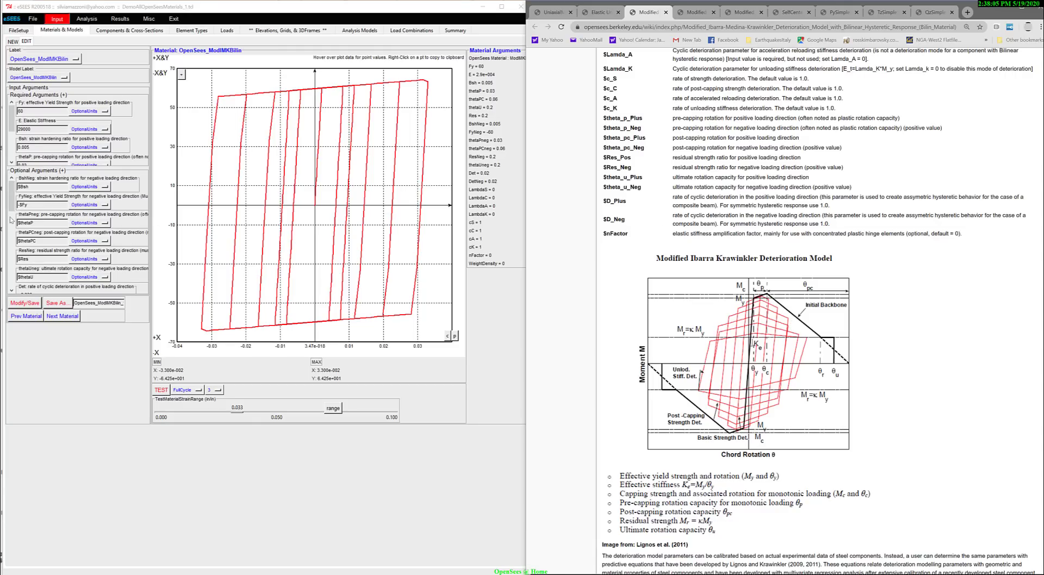
Raise the Bilin material's LambdaS parameter to 0.225
{"action": "left_click_drag", "start_coordinate": [12, 201], "coordinate": [33, 221]}
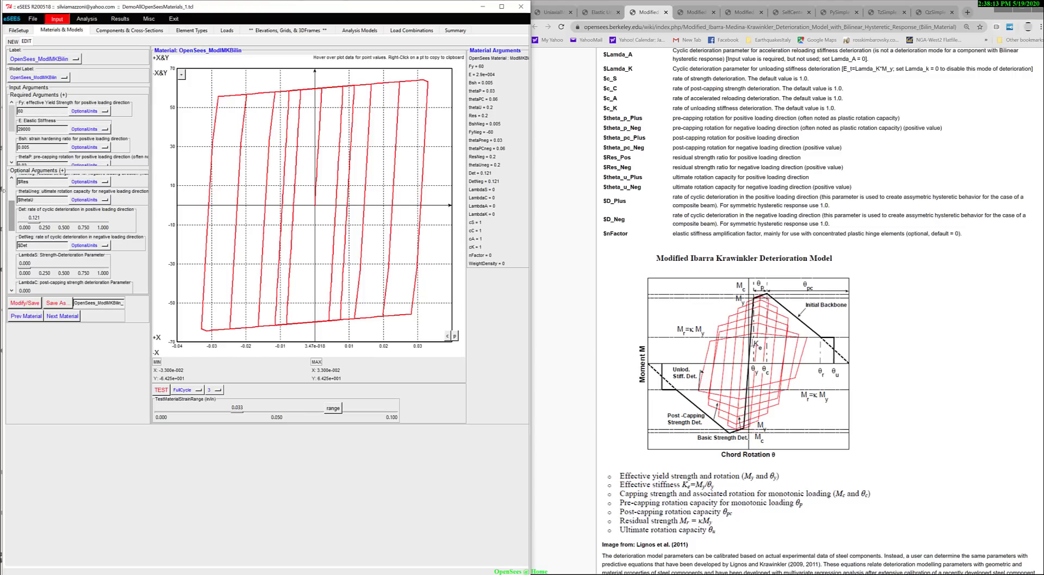
{"action": "left_click_drag", "start_coordinate": [22, 267], "coordinate": [39, 273]}
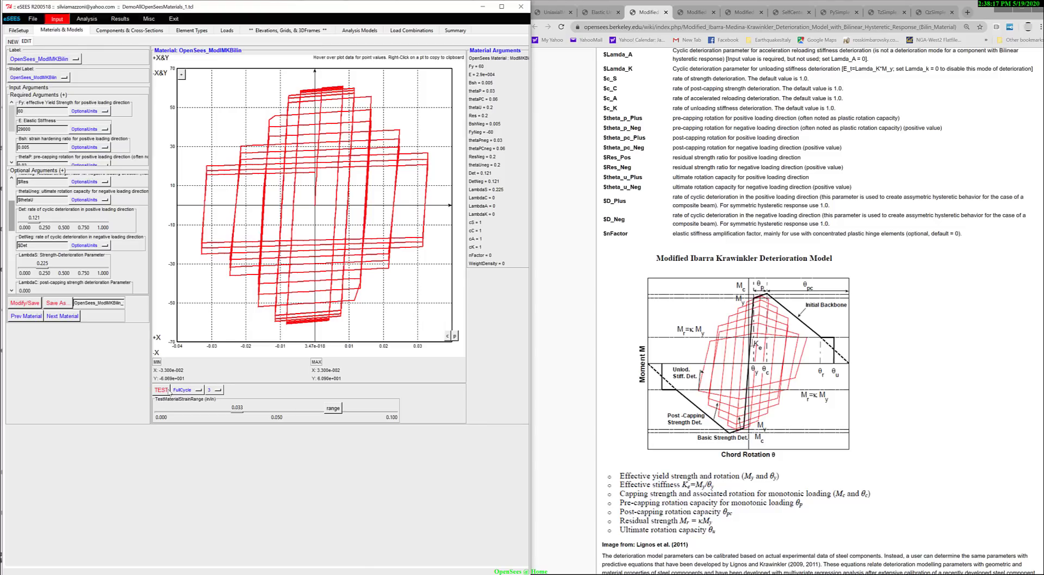
{"action": "scroll", "coordinate": [26, 262], "scroll_direction": "down", "scroll_amount": 2}
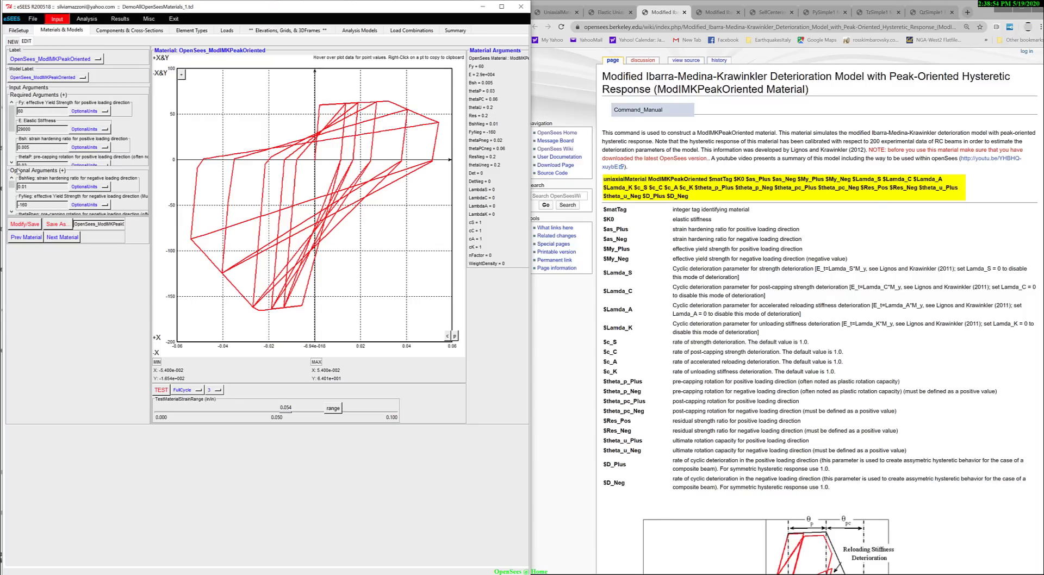
Rerun ModIMKPeakOriented with Det at 0, then close its wiki tab to show ModIMKPinching
{"action": "left_click_drag", "start_coordinate": [12, 193], "coordinate": [36, 218]}
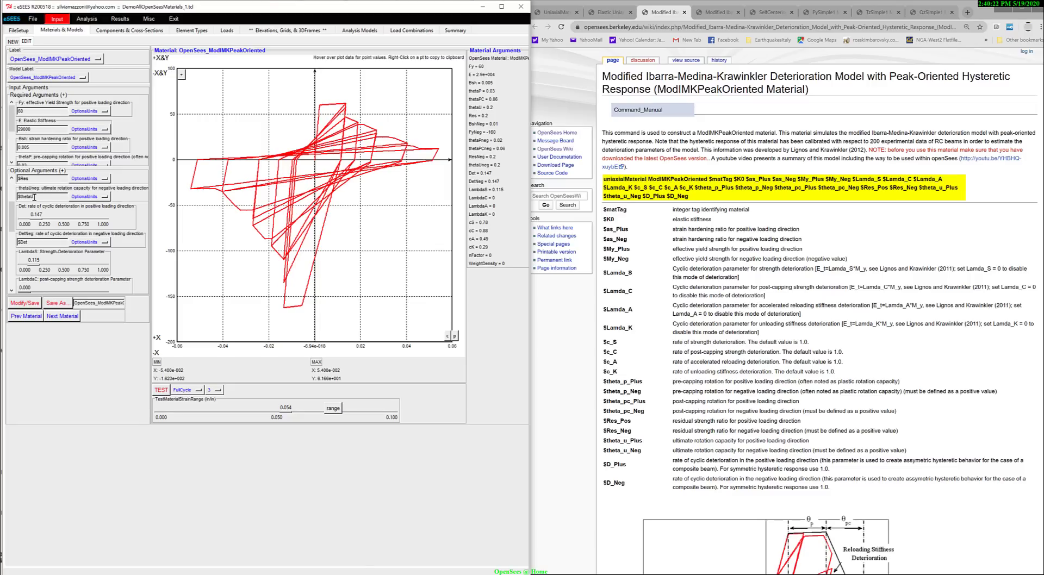
{"action": "left_click_drag", "start_coordinate": [35, 220], "coordinate": [18, 219]}
{"action": "left_click", "coordinate": [455, 337]}
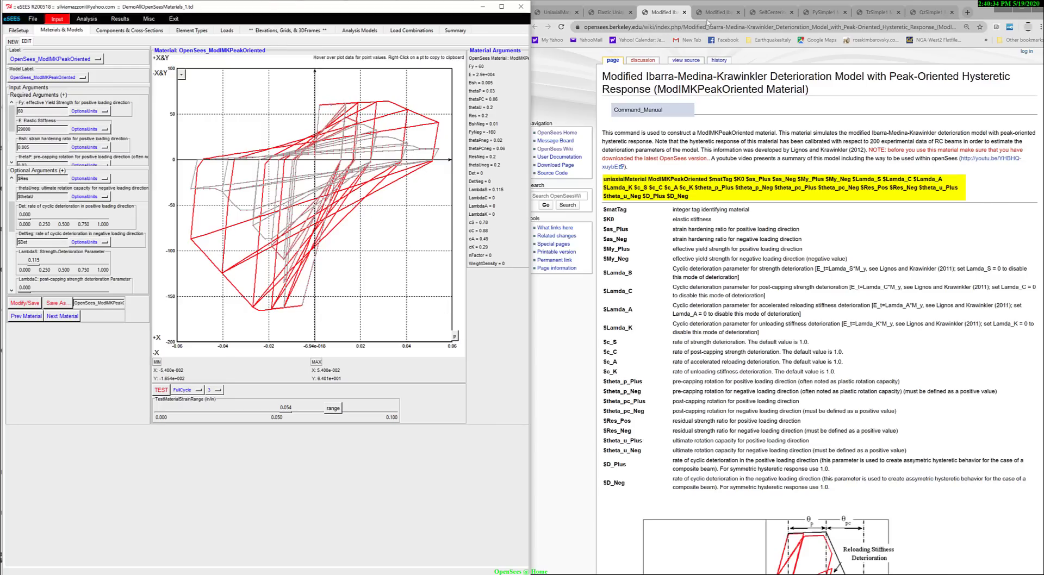
{"action": "left_click", "coordinate": [684, 12]}
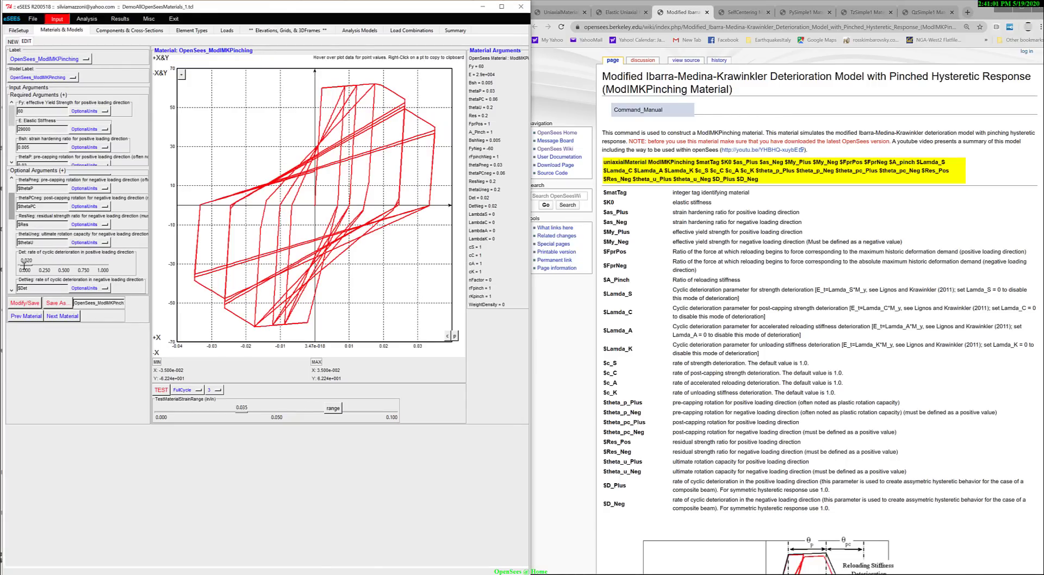
Try ModIMKPinching with Det at 0.221, then rerun the test with Det back at 0
{"action": "left_click_drag", "start_coordinate": [25, 265], "coordinate": [35, 266]}
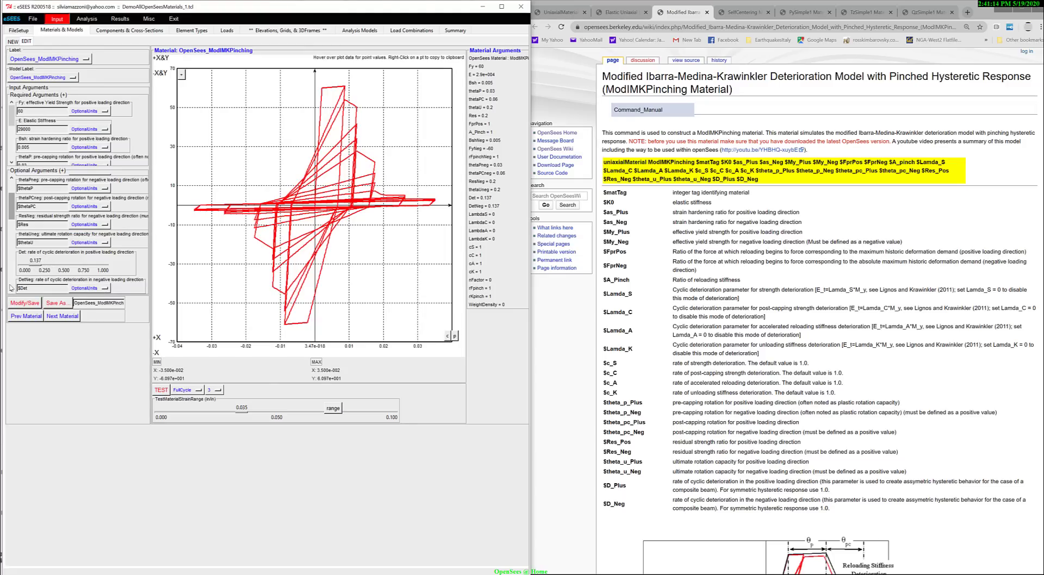
{"action": "left_click_drag", "start_coordinate": [35, 266], "coordinate": [18, 266]}
{"action": "left_click", "coordinate": [447, 336]}
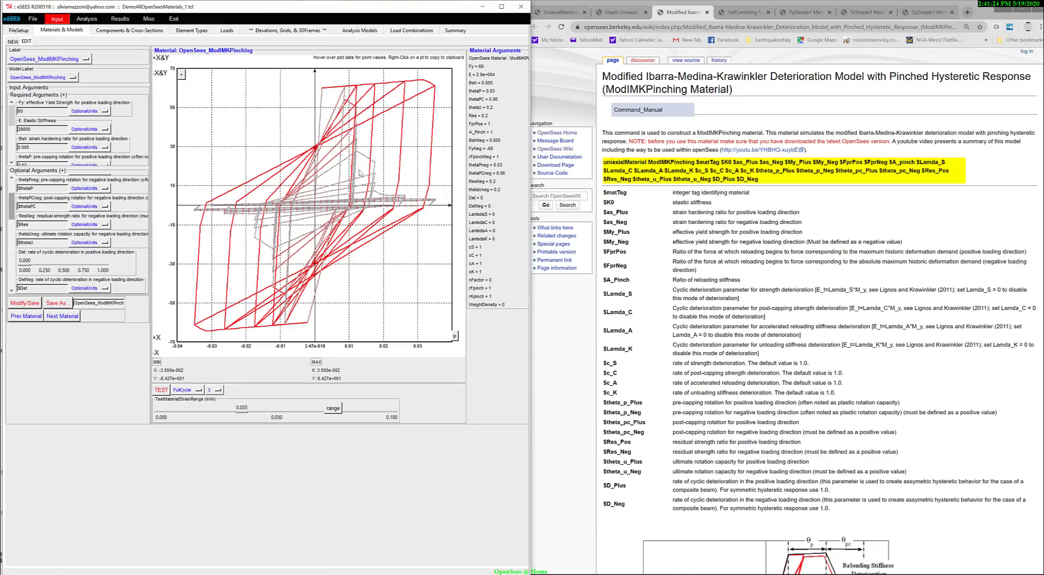
Scroll through the diagram on the ModIMKPinching wiki page
{"action": "left_click", "coordinate": [814, 301]}
{"action": "scroll", "coordinate": [800, 305], "scroll_direction": "down", "scroll_amount": 5}
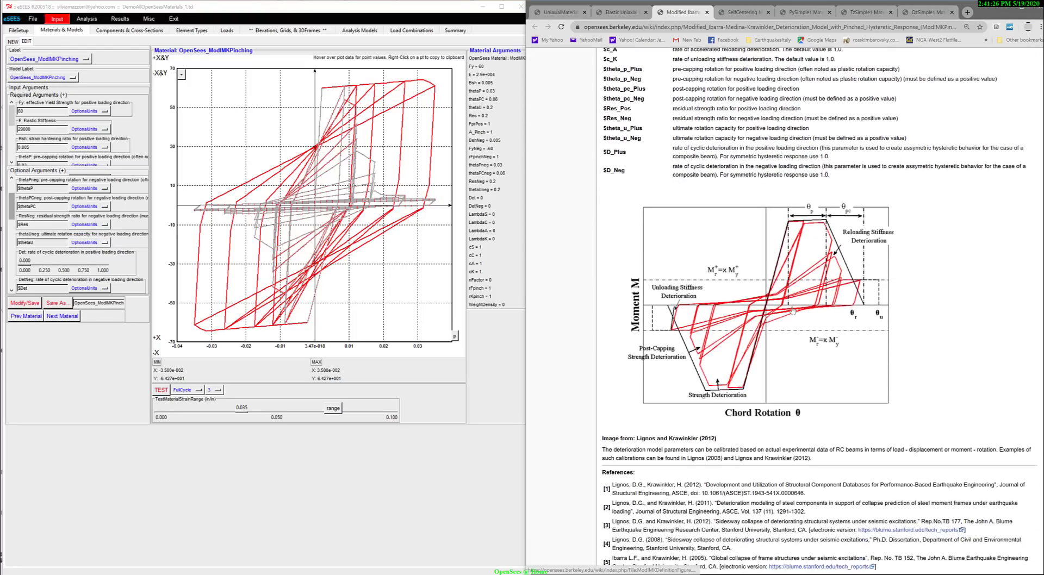
{"action": "scroll", "coordinate": [793, 310], "scroll_direction": "down", "scroll_amount": 1}
{"action": "scroll", "coordinate": [793, 310], "scroll_direction": "up", "scroll_amount": 2}
{"action": "scroll", "coordinate": [793, 310], "scroll_direction": "up", "scroll_amount": 4}
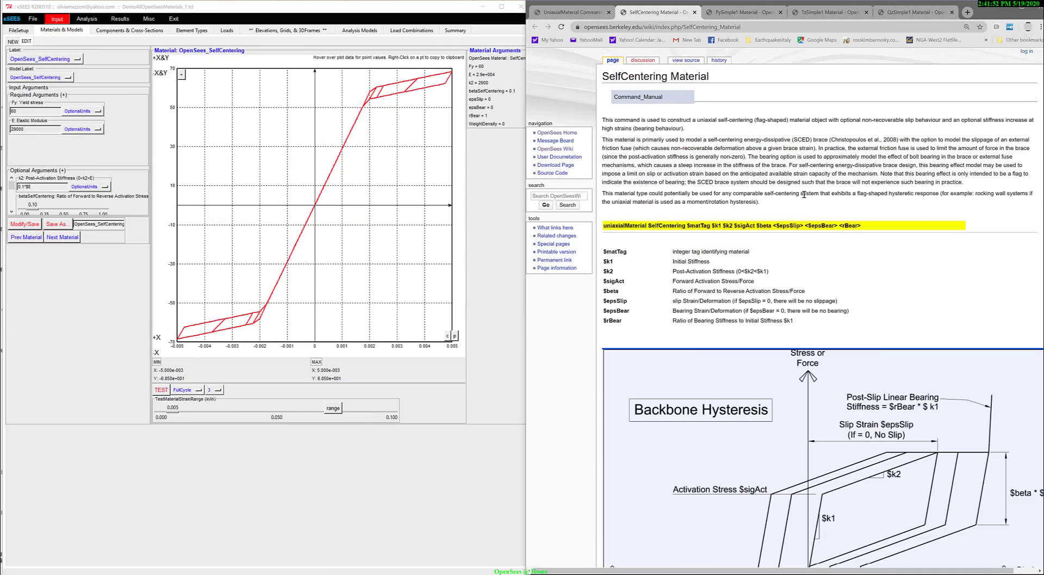
{"action": "scroll", "coordinate": [805, 197], "scroll_direction": "down", "scroll_amount": 5}
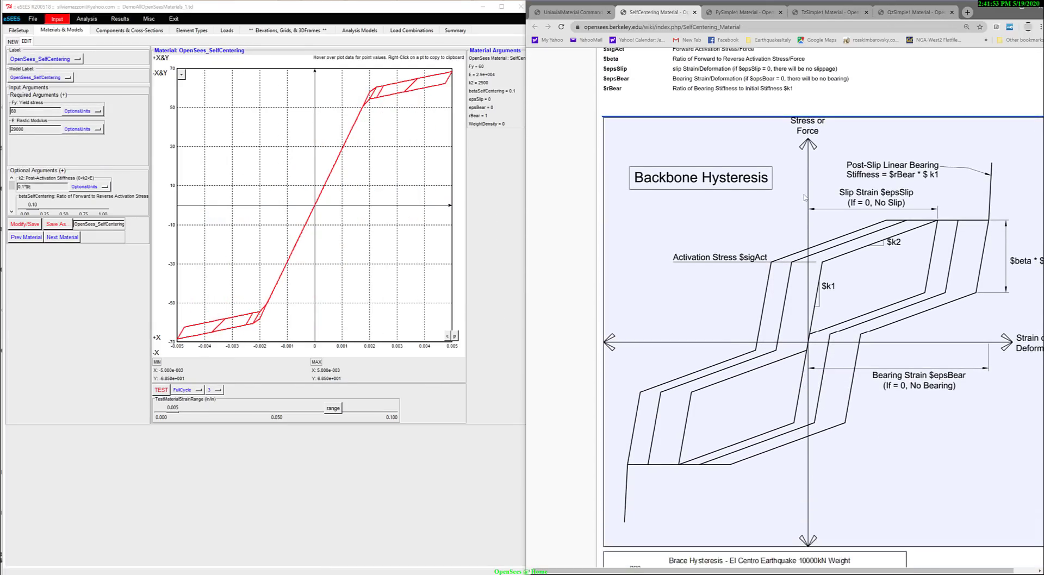
Expand SelfCentering's optional arguments and raise betaSelfCentering from 0.10 to 1.00
{"action": "scroll", "coordinate": [805, 197], "scroll_direction": "down", "scroll_amount": 1}
{"action": "scroll", "coordinate": [805, 197], "scroll_direction": "up", "scroll_amount": 5}
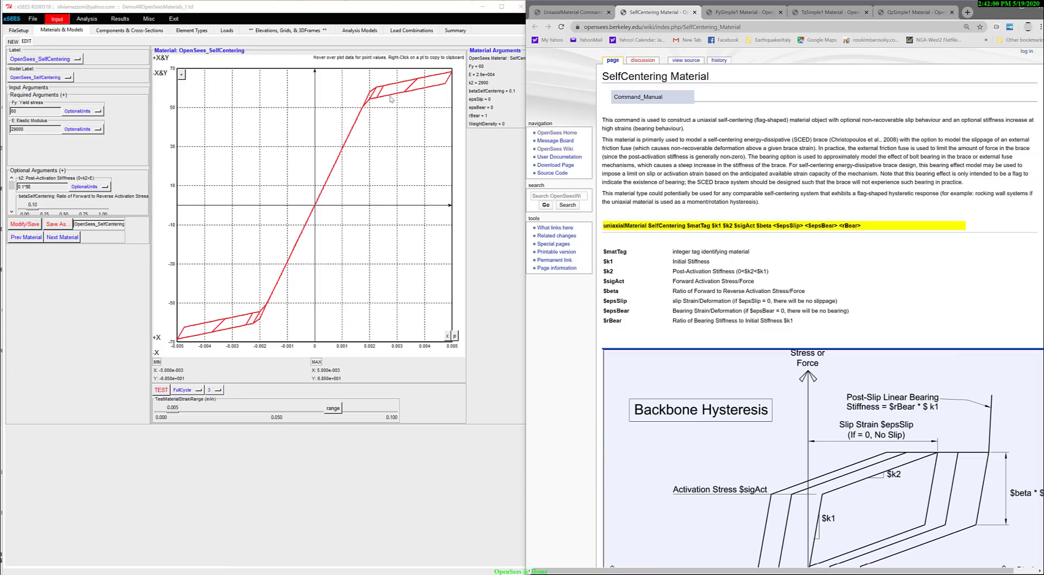
{"action": "left_click", "coordinate": [12, 178]}
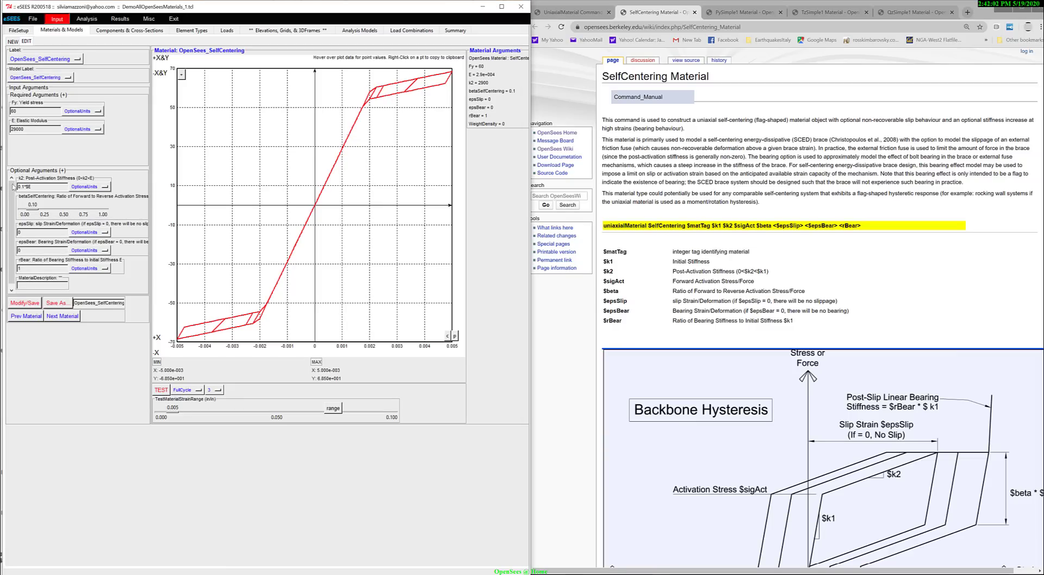
{"action": "left_click", "coordinate": [32, 208]}
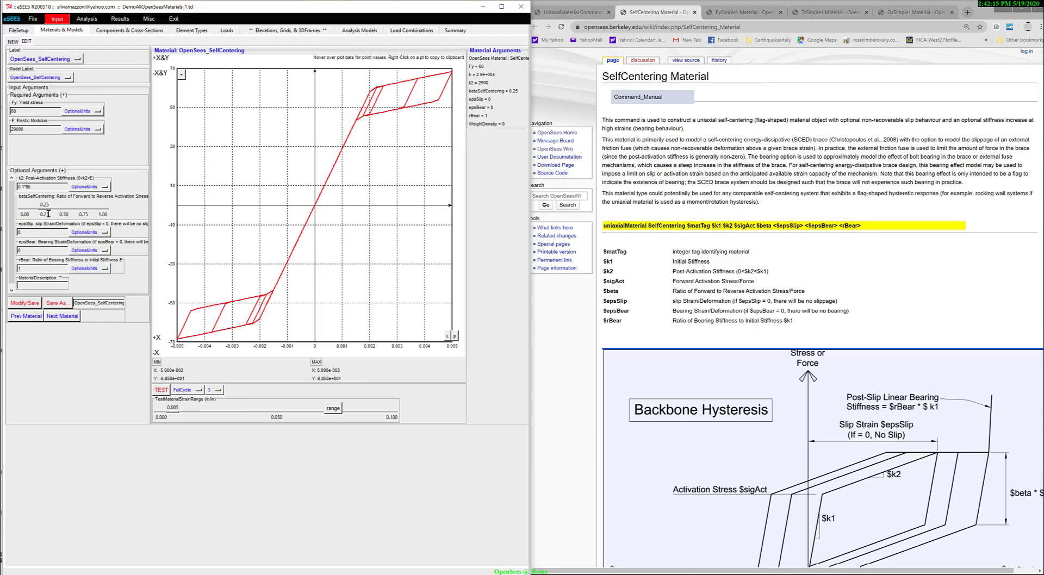
{"action": "left_click_drag", "start_coordinate": [45, 208], "coordinate": [124, 208]}
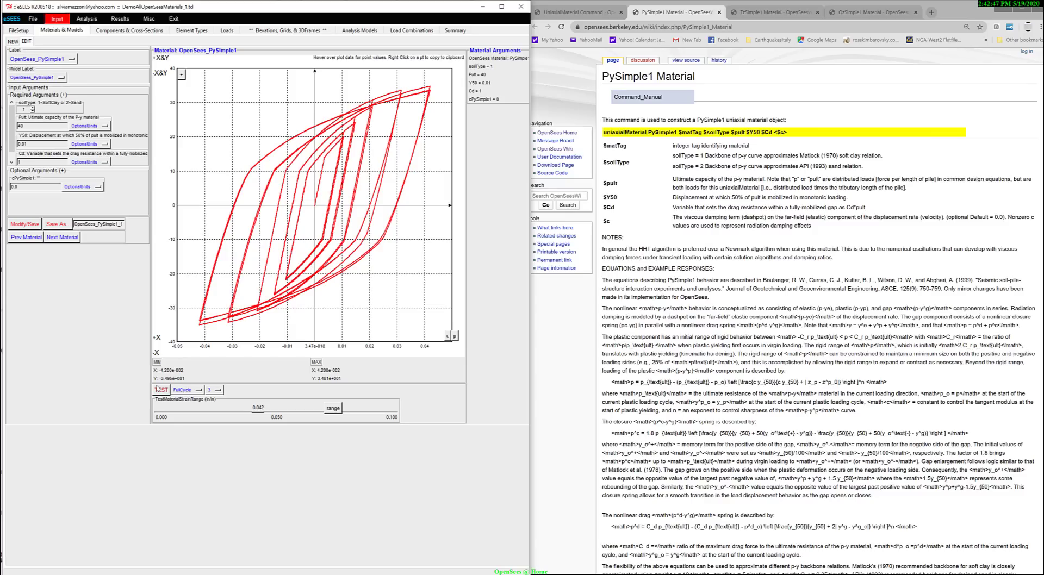
Set PySimple1 soilType to 2 and Cd to 0.1, then redraw the cyclic plot
{"action": "left_click", "coordinate": [32, 107]}
{"action": "scroll", "coordinate": [12, 143], "scroll_direction": "down", "scroll_amount": 2}
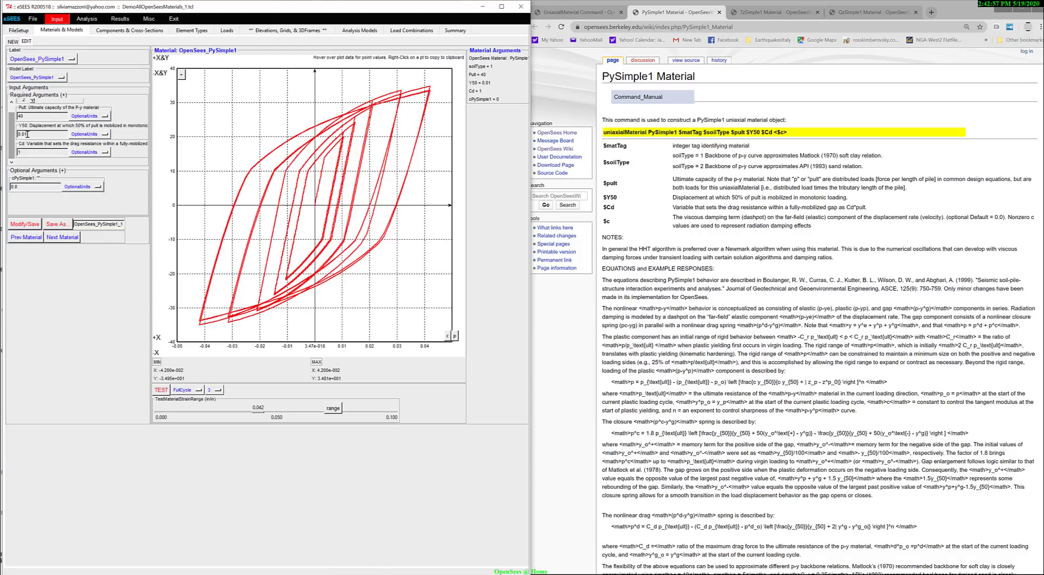
{"action": "double_click", "coordinate": [23, 153]}
{"action": "key", "text": "Return"}
{"action": "key", "text": "Return"}
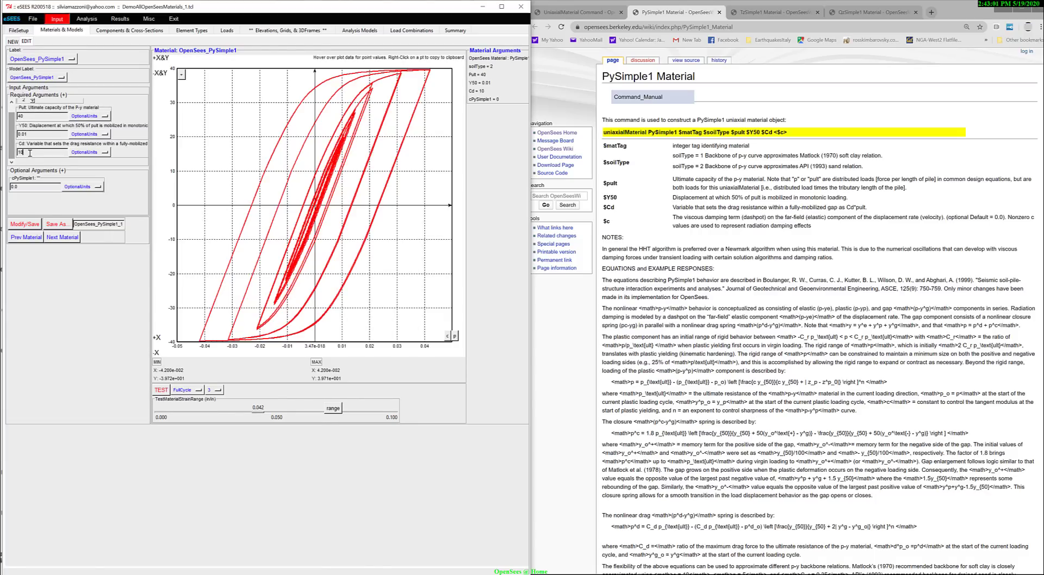
{"action": "key", "text": "BackSpace"}
{"action": "key", "text": "BackSpace"}
{"action": "type", "text": "0.1"}
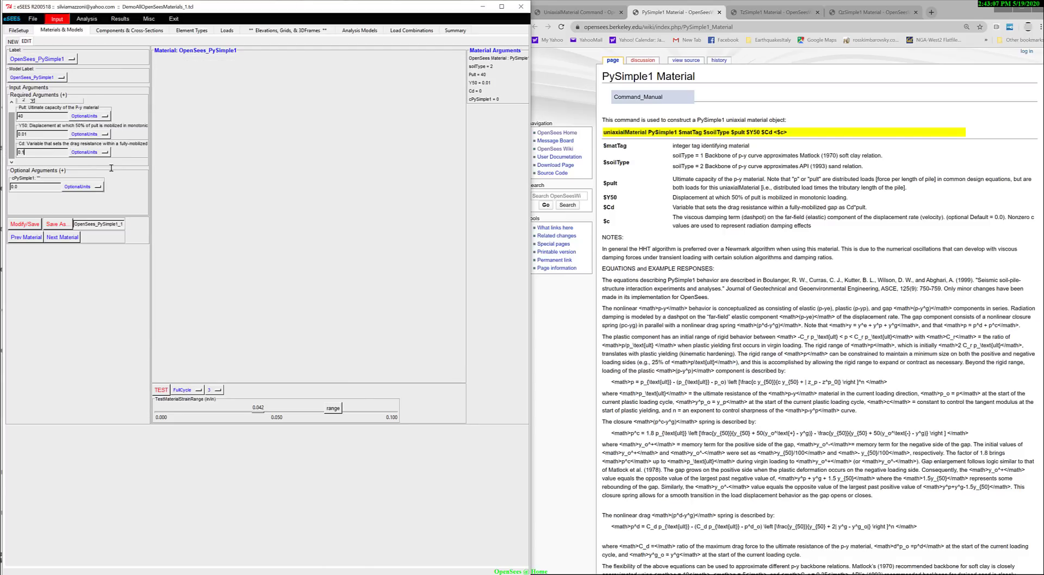
{"action": "key", "text": "Return"}
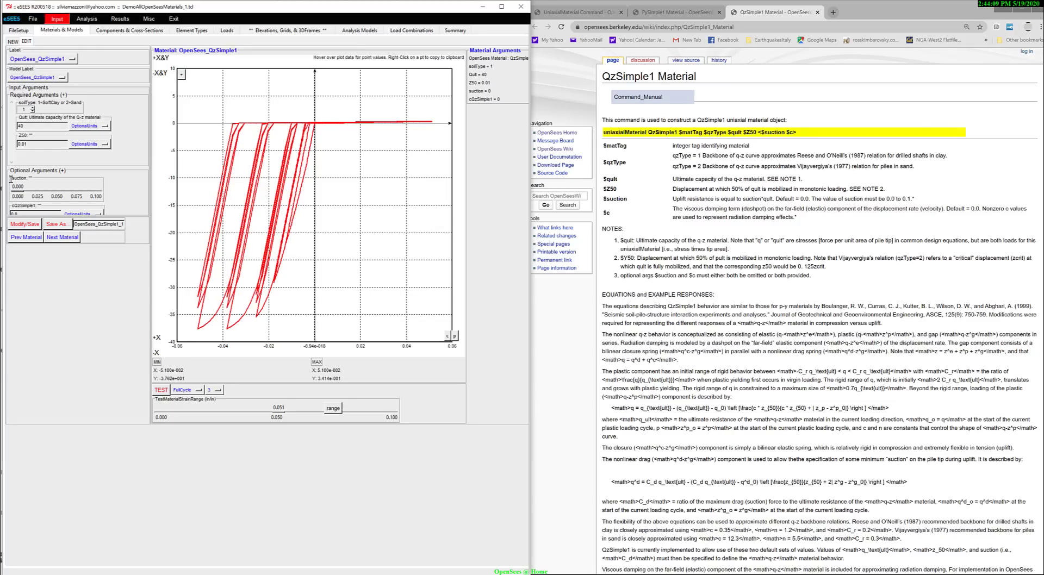
Raise QzSimple1 suction to 0.07 and scroll the wiki page to its cyclic response figures
{"action": "left_click_drag", "start_coordinate": [17, 190], "coordinate": [72, 190]}
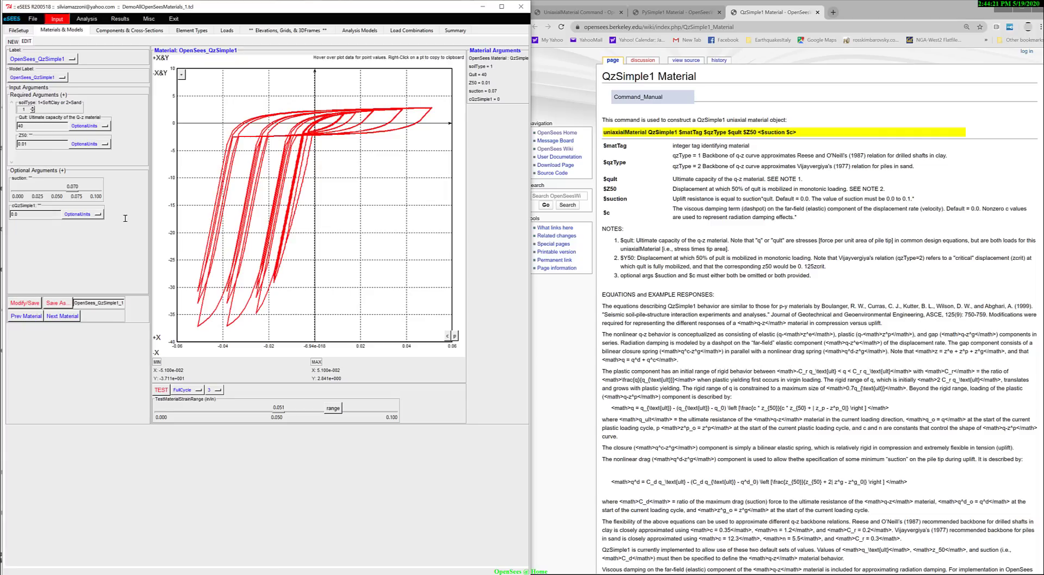
{"action": "left_click", "coordinate": [735, 351]}
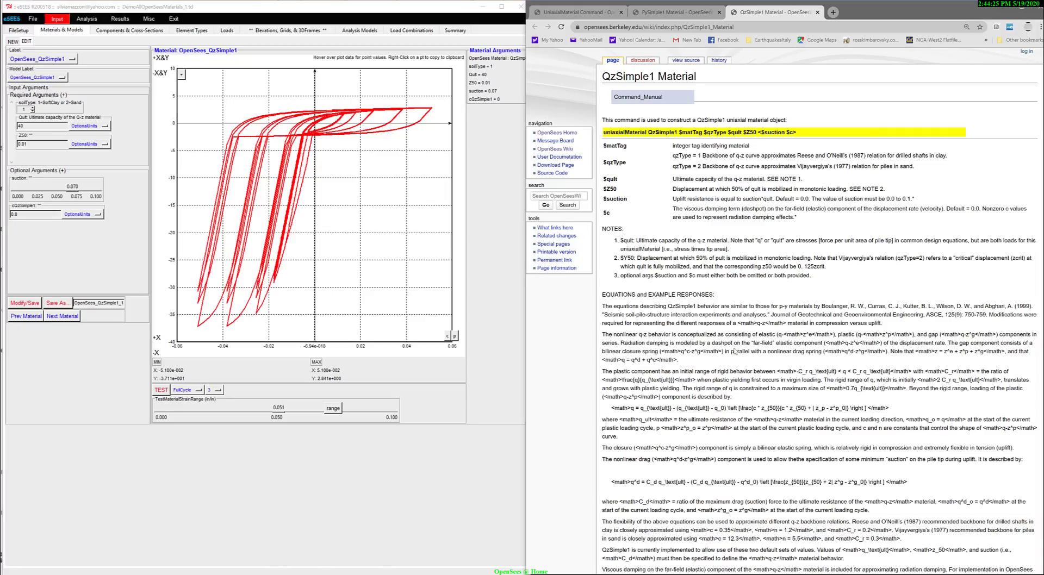
{"action": "scroll", "coordinate": [735, 351], "scroll_direction": "down", "scroll_amount": 2}
{"action": "scroll", "coordinate": [736, 351], "scroll_direction": "down", "scroll_amount": 8}
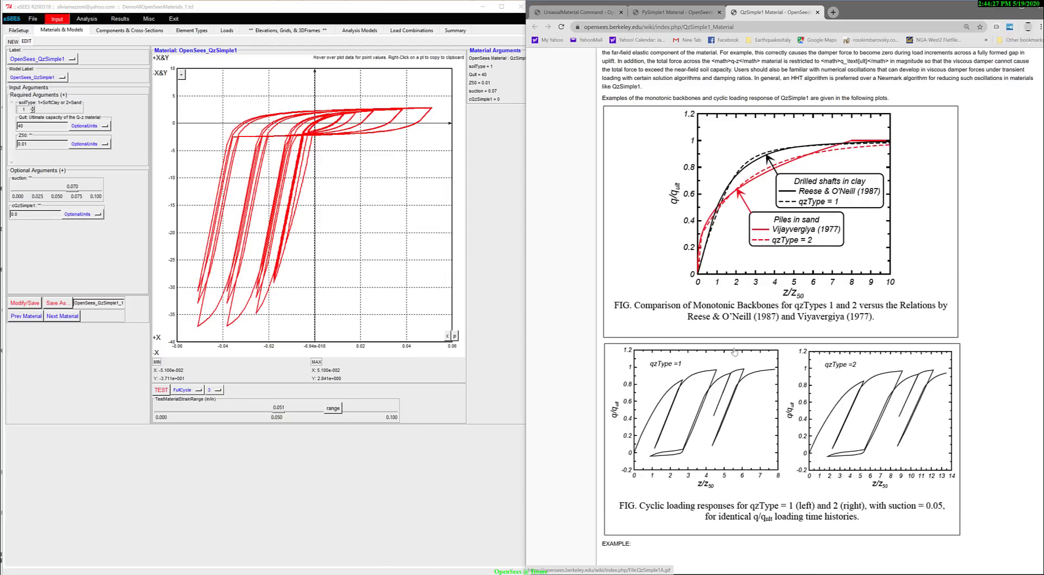